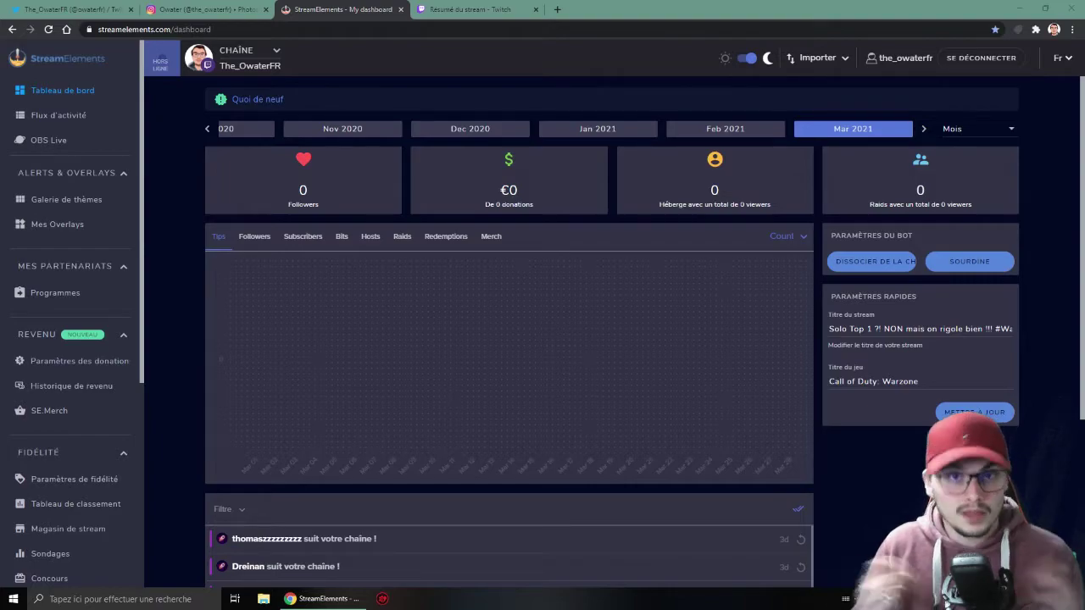
# - Open the OBS Live page and look over its presentation and download offer
pyautogui.click(57, 152)
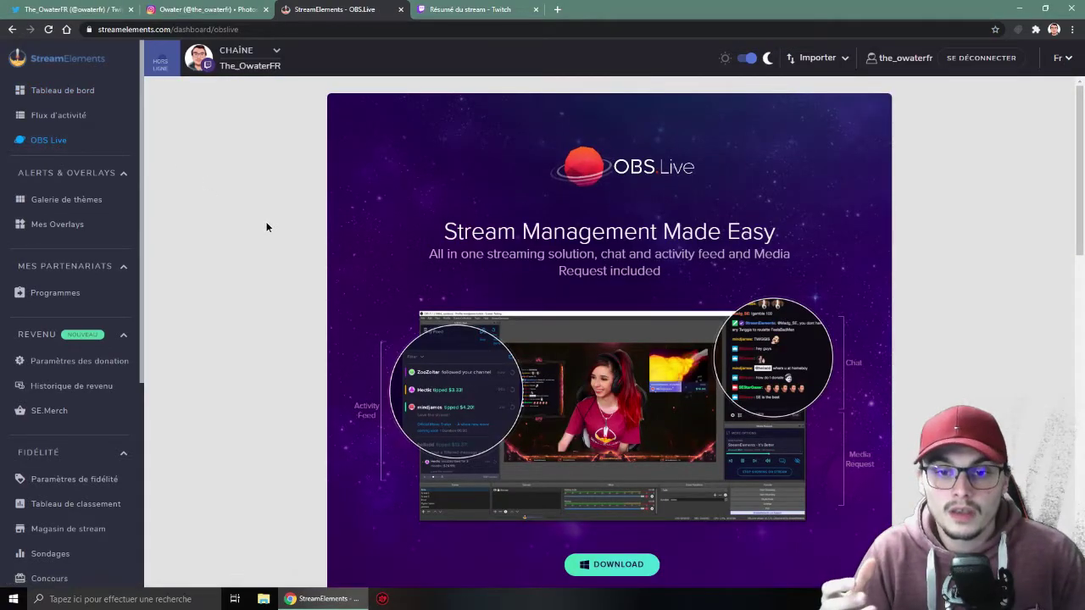
pyautogui.scroll(-2, 266, 226)
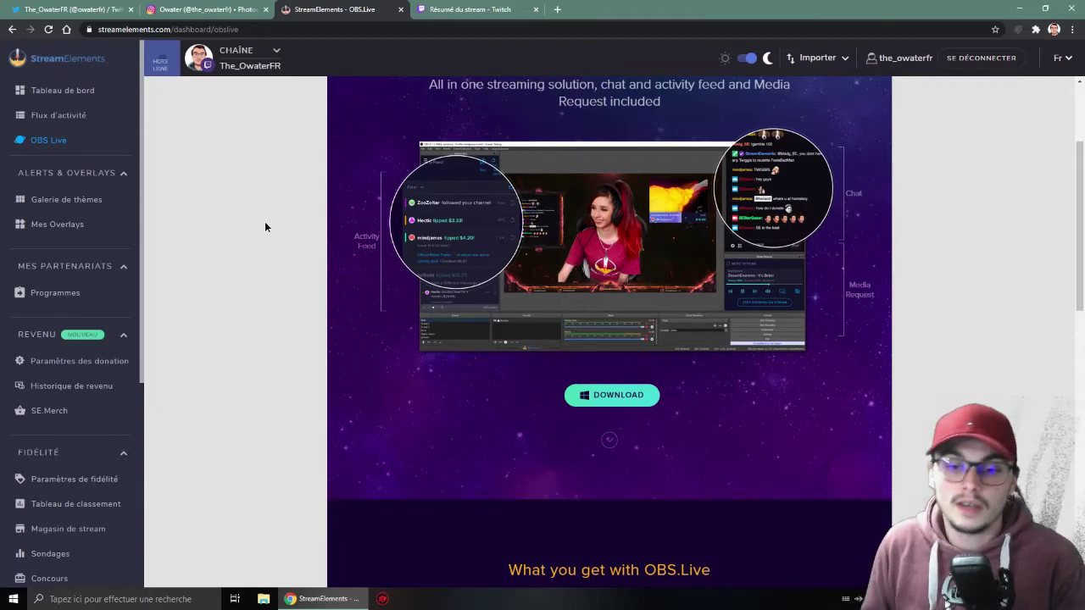
pyautogui.scroll(2, 265, 226)
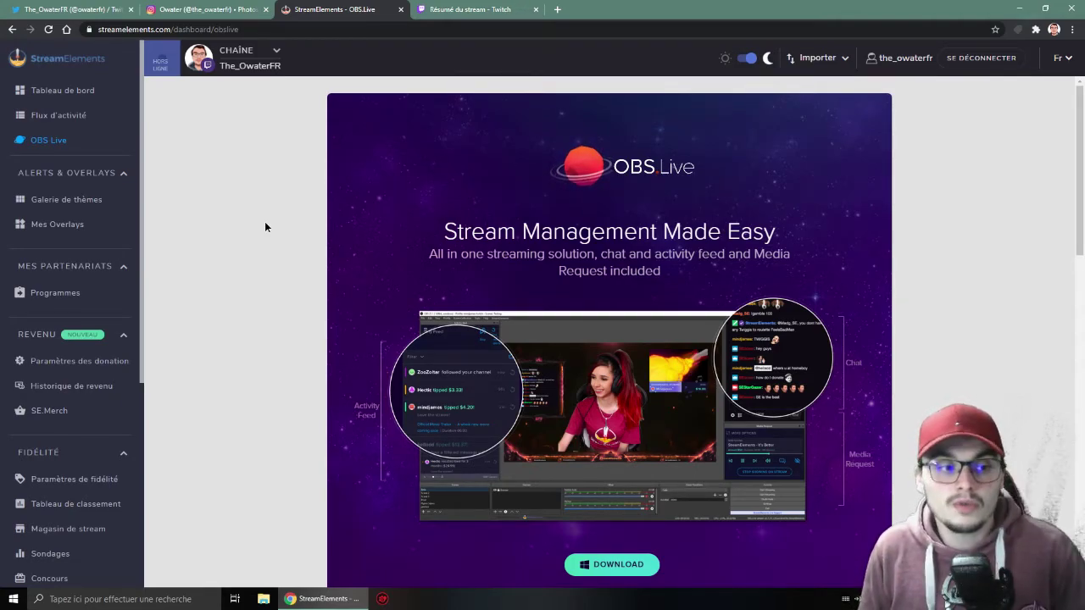
# - Open the theme gallery and browse the available Super Themes
pyautogui.click(118, 206)
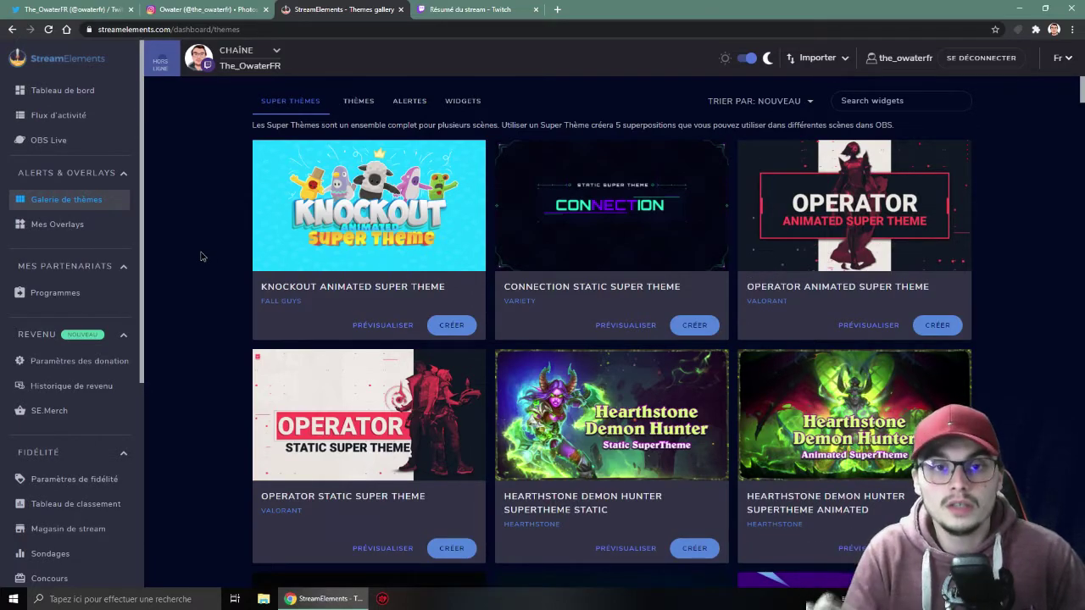
pyautogui.scroll(-1, 201, 255)
pyautogui.scroll(-2, 200, 256)
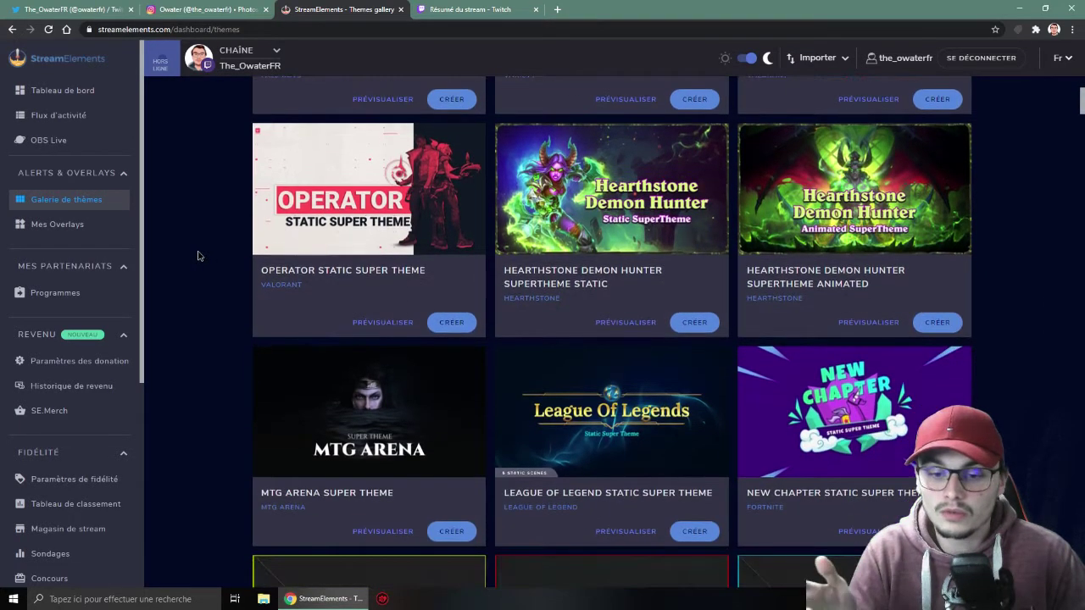
pyautogui.scroll(-7, 197, 256)
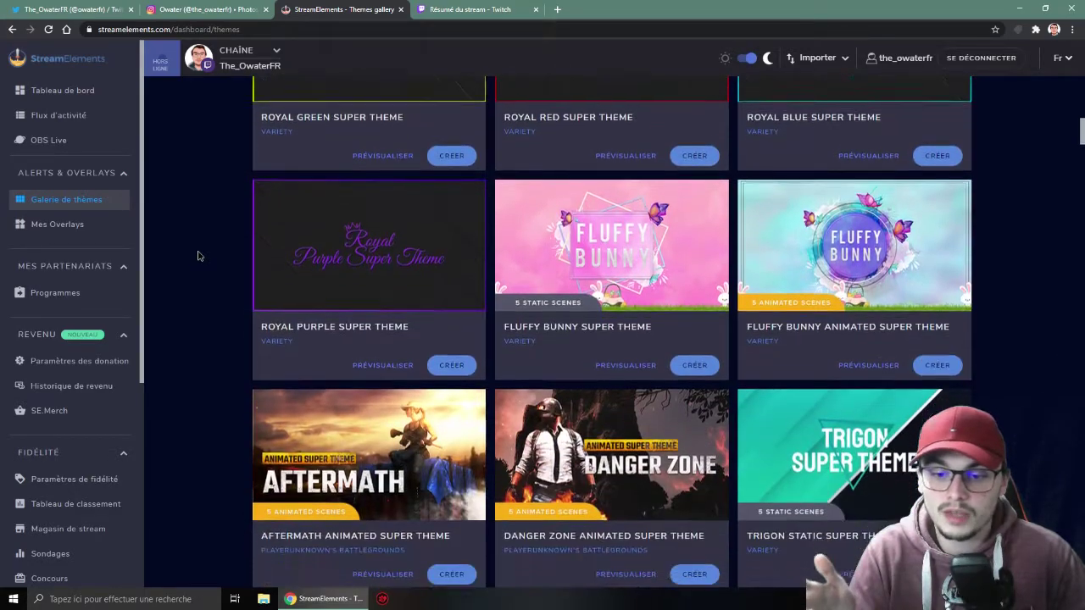
pyautogui.scroll(-1, 198, 256)
pyautogui.scroll(12, 191, 259)
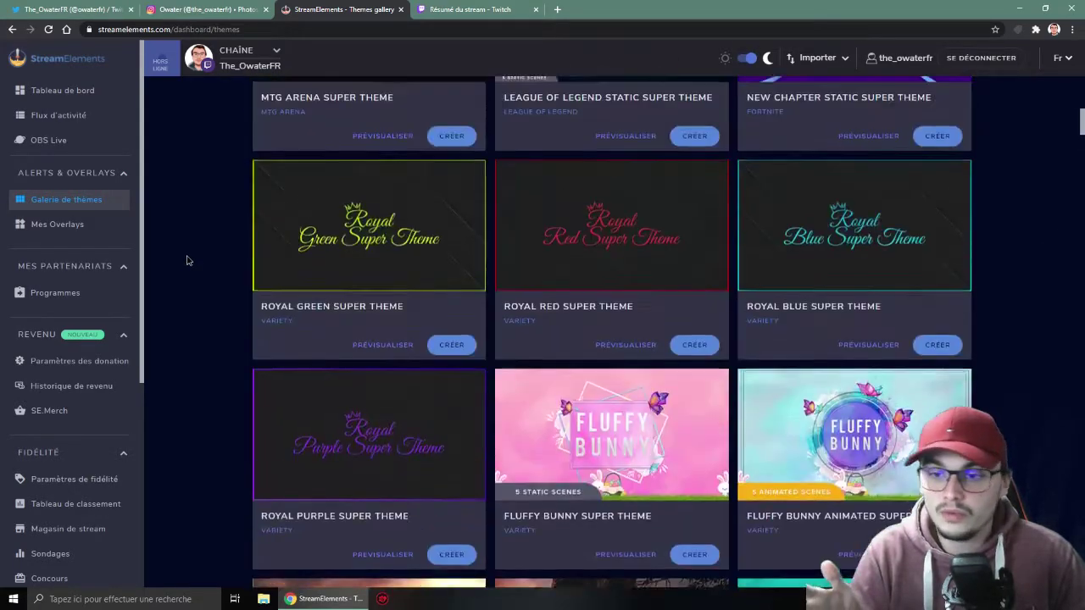
pyautogui.scroll(-4, 188, 260)
pyautogui.scroll(4, 195, 245)
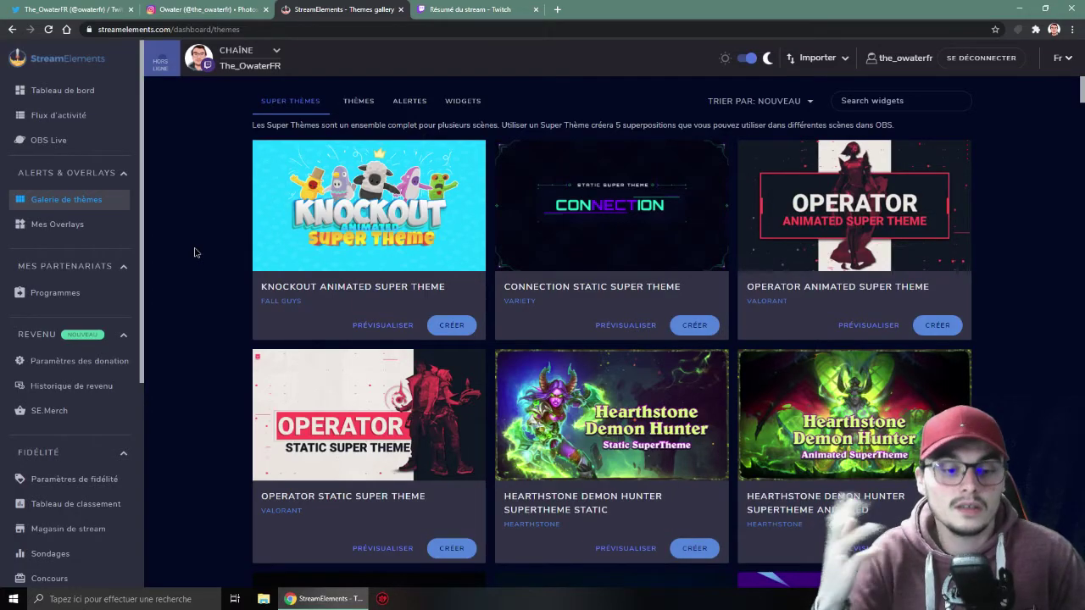
pyautogui.scroll(-10, 194, 251)
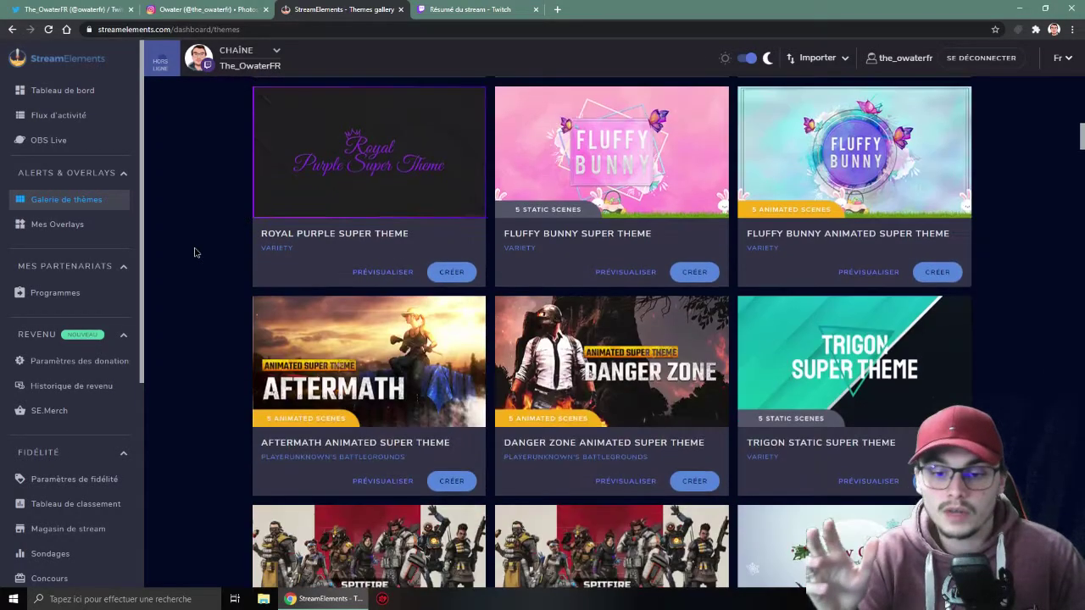
pyautogui.scroll(-12, 194, 251)
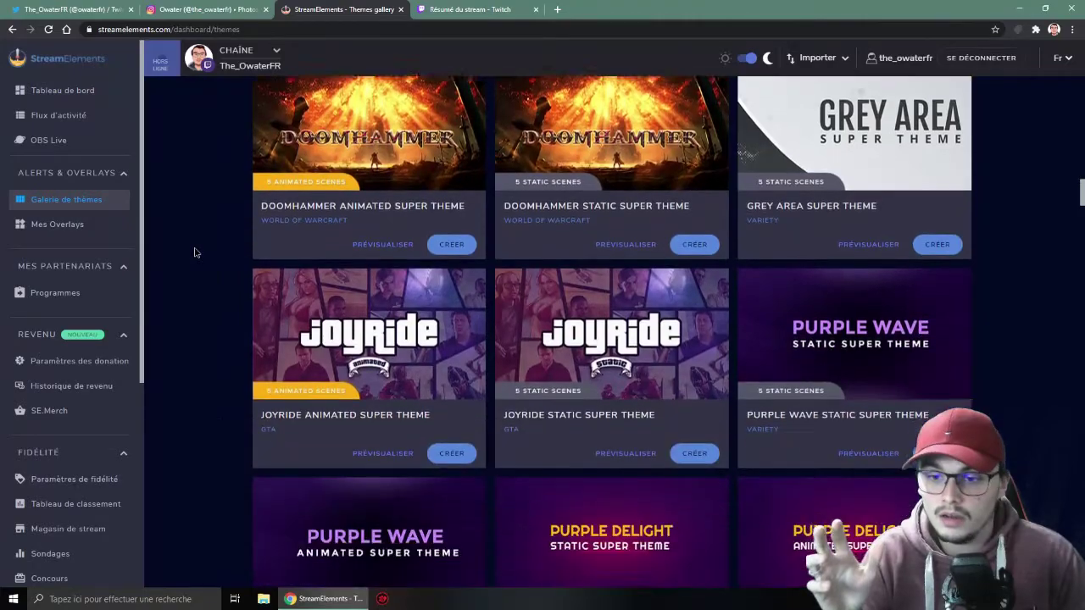
pyautogui.scroll(-10, 194, 252)
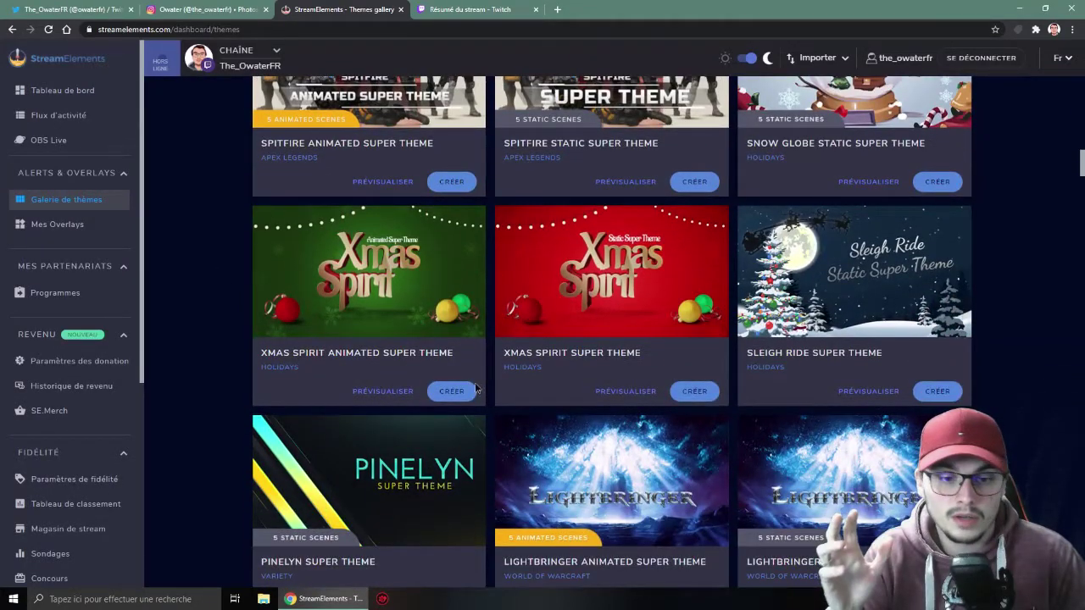
# - Preview the individual scenes of the Xmas Spirit Animated Super Theme, then close the preview
pyautogui.click(471, 390)
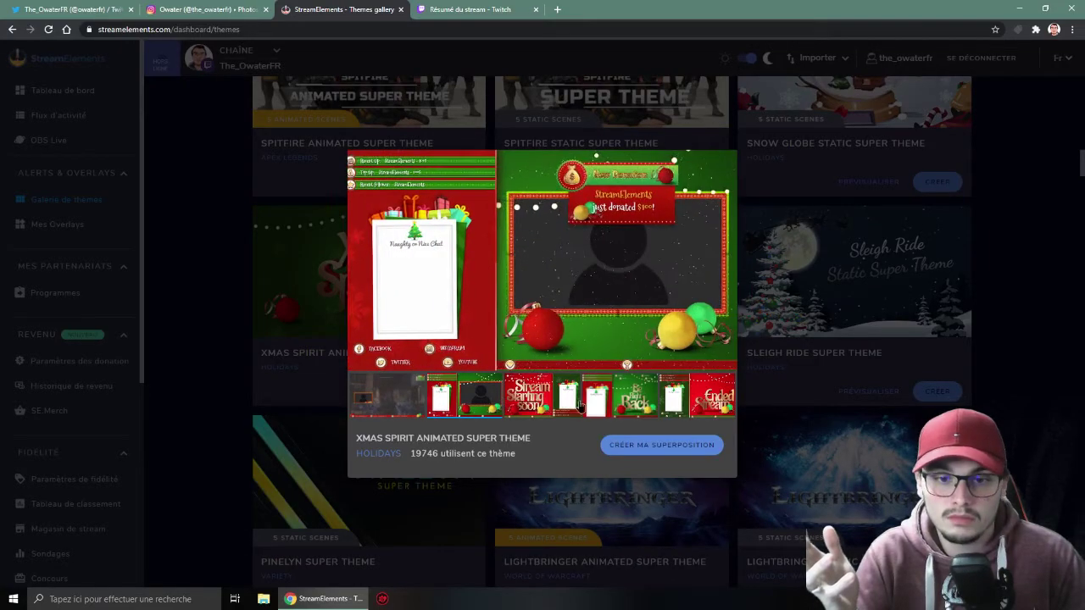
pyautogui.click(636, 405)
pyautogui.click(713, 398)
pyautogui.click(627, 402)
pyautogui.click(468, 403)
pyautogui.click(394, 405)
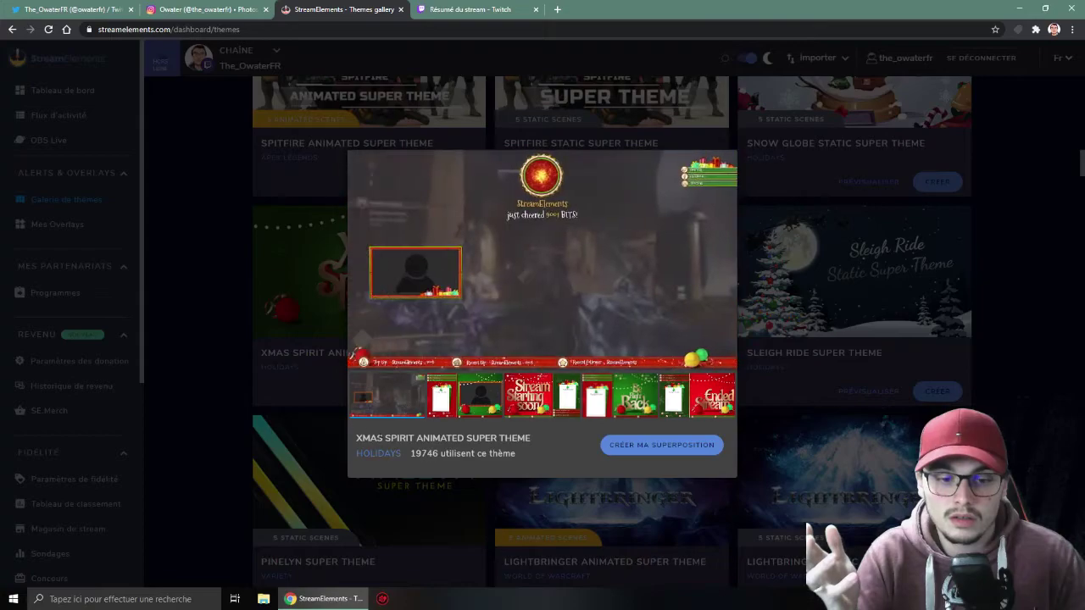
pyautogui.click(172, 345)
# - Preview the talk, start, be-right-back, end and in-game scenes of the Sleigh Ride Super Theme
pyautogui.scroll(-1, 172, 345)
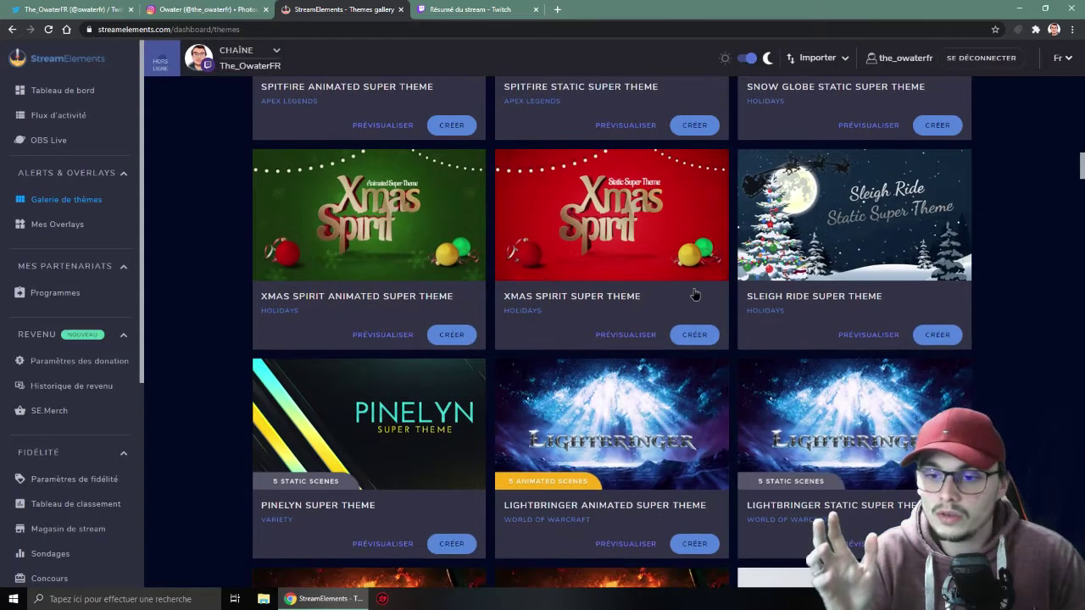
pyautogui.click(842, 332)
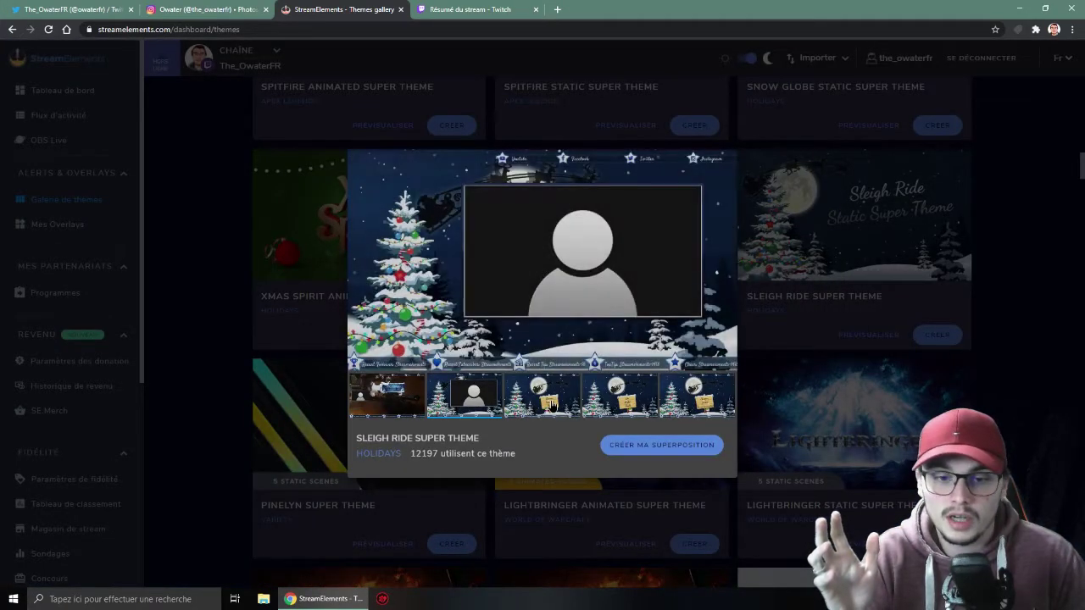
pyautogui.click(550, 405)
pyautogui.click(625, 403)
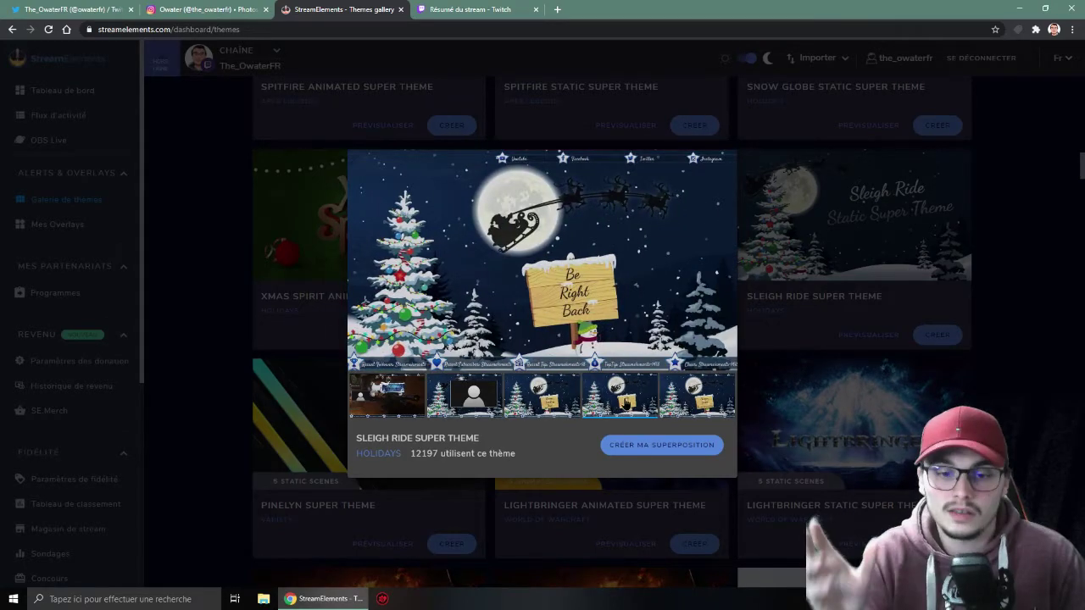
pyautogui.click(666, 401)
pyautogui.click(466, 398)
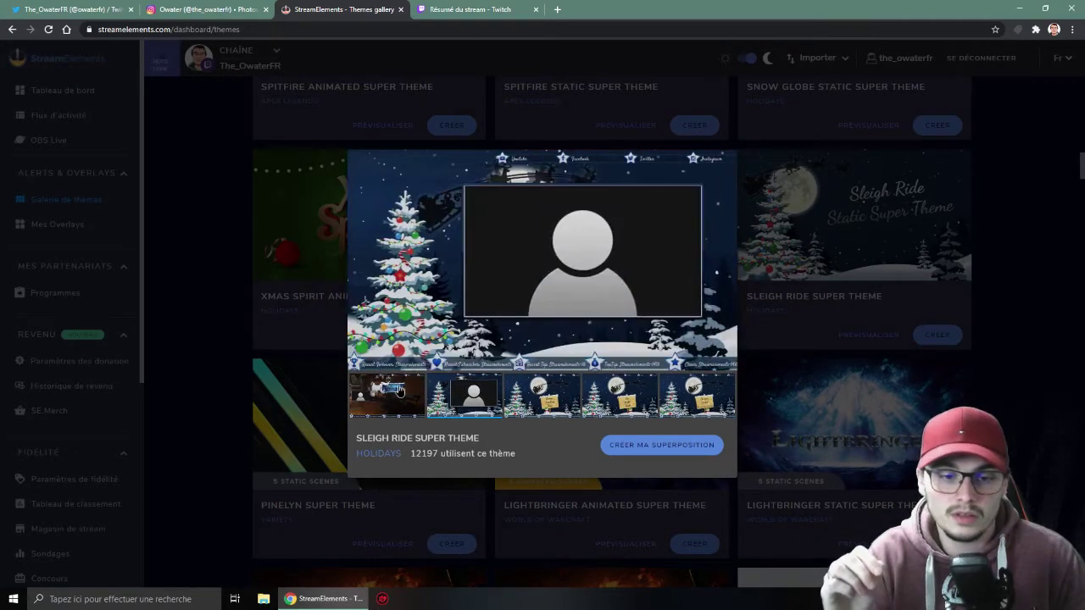
pyautogui.click(399, 390)
# - Create an overlay from the Sleigh Ride Super Theme with the name "Tuto youtube"
pyautogui.click(705, 448)
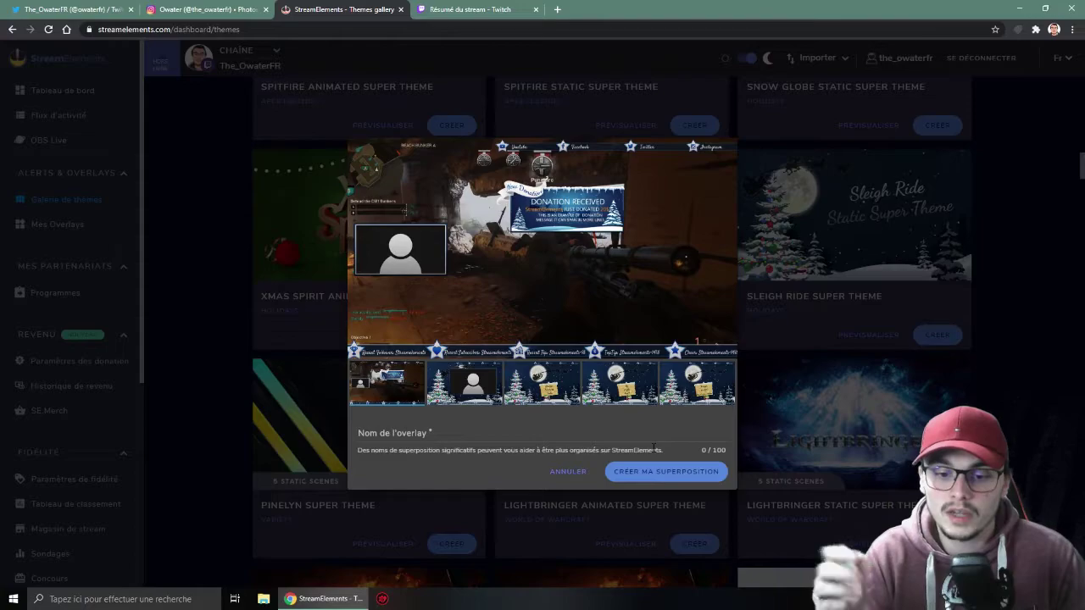
pyautogui.click(447, 431)
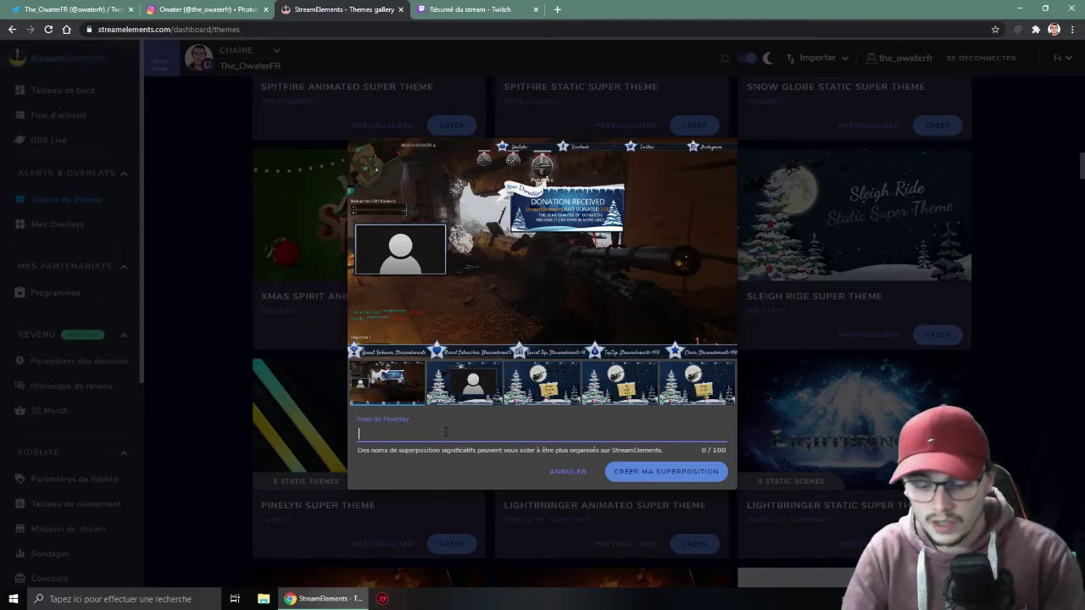
pyautogui.write('Tuto you')
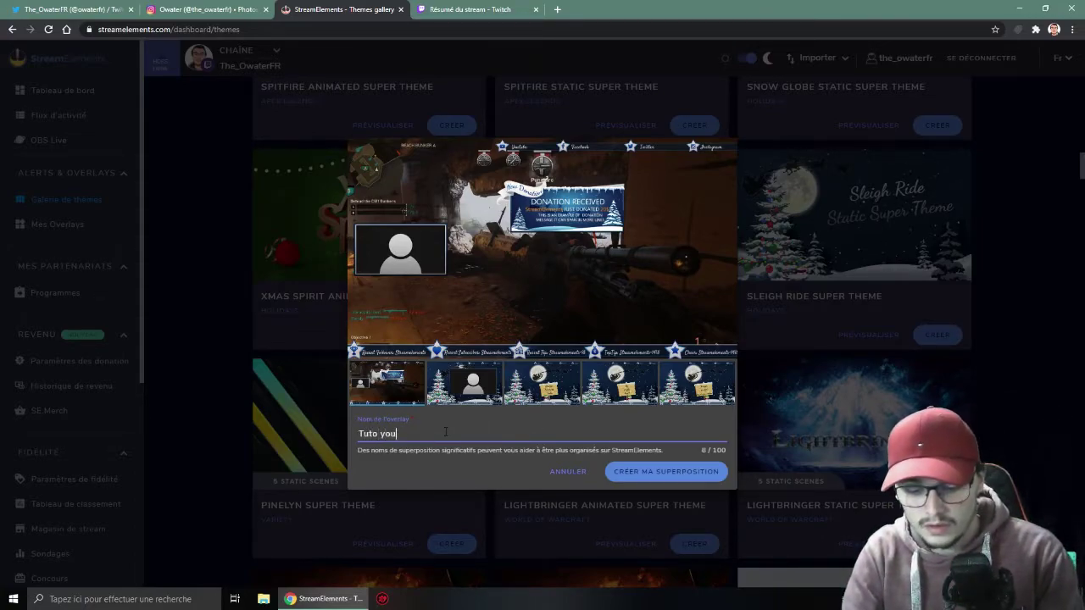
pyautogui.write('tube')
pyautogui.click(675, 475)
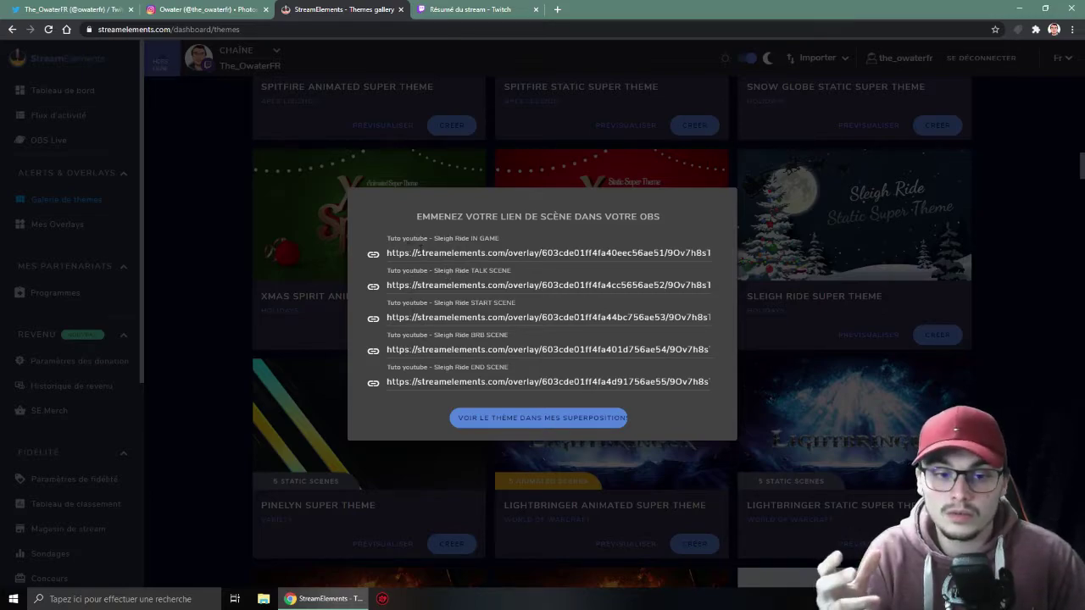
# - Look through the saved overlays and open "Tuto youtube - Sleigh Ride START SCENE" for editing
pyautogui.click(531, 428)
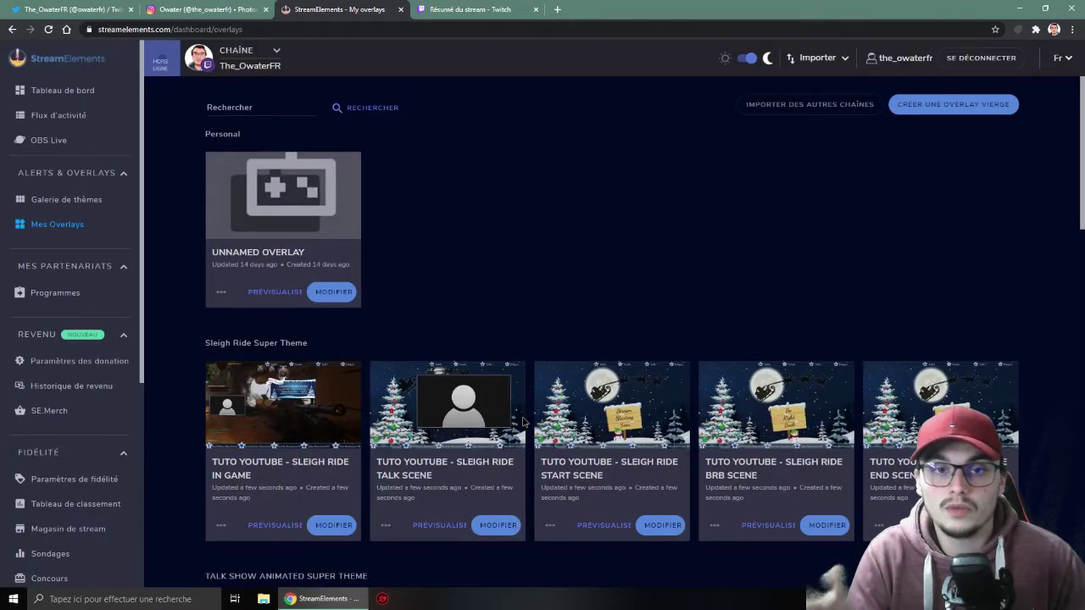
pyautogui.scroll(-2, 550, 343)
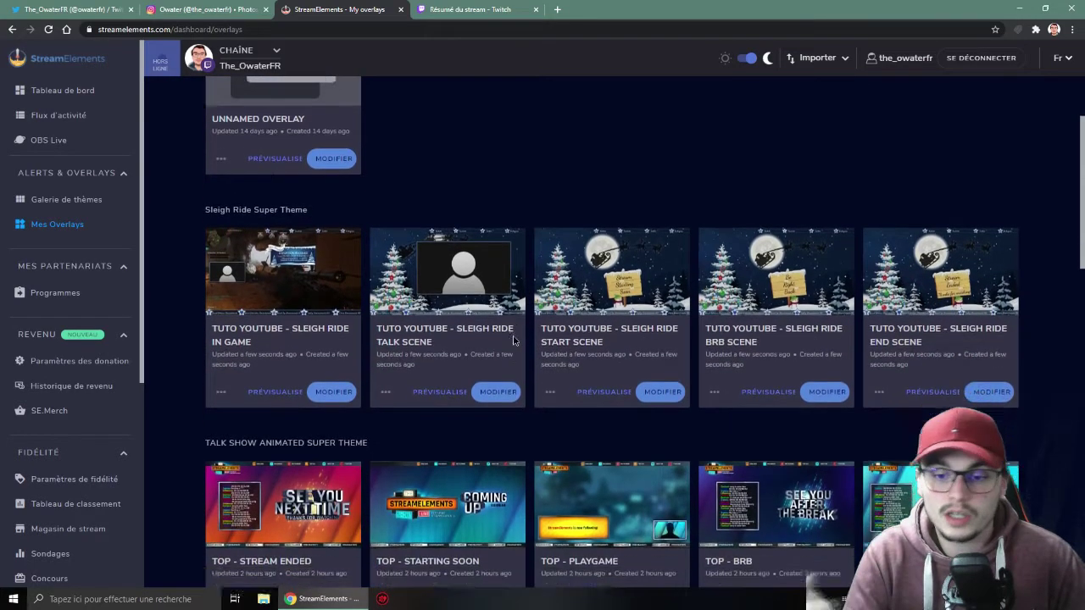
pyautogui.scroll(-7, 513, 338)
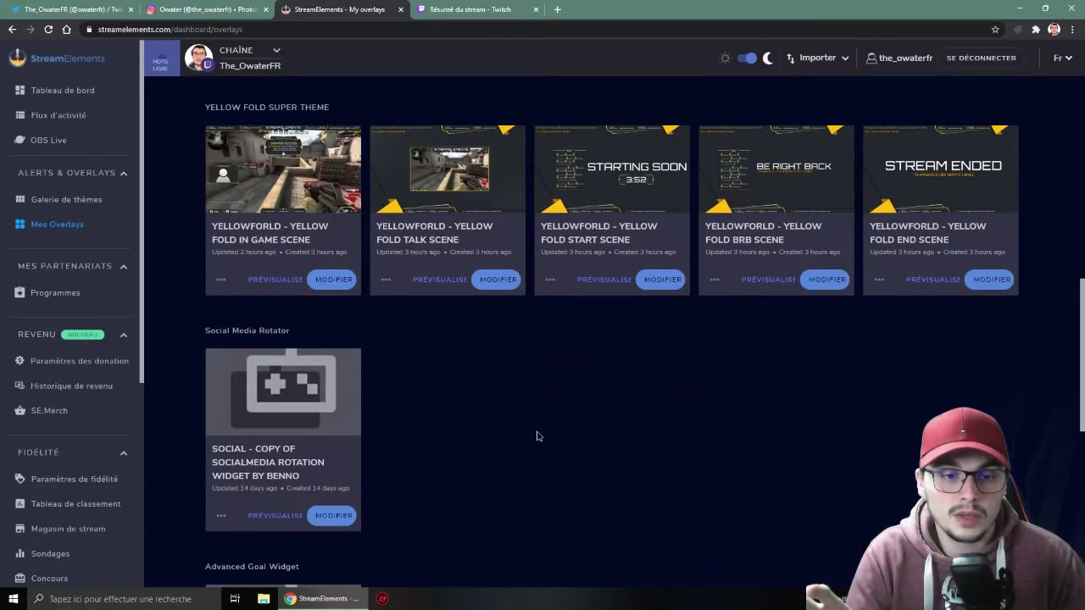
pyautogui.scroll(4, 534, 434)
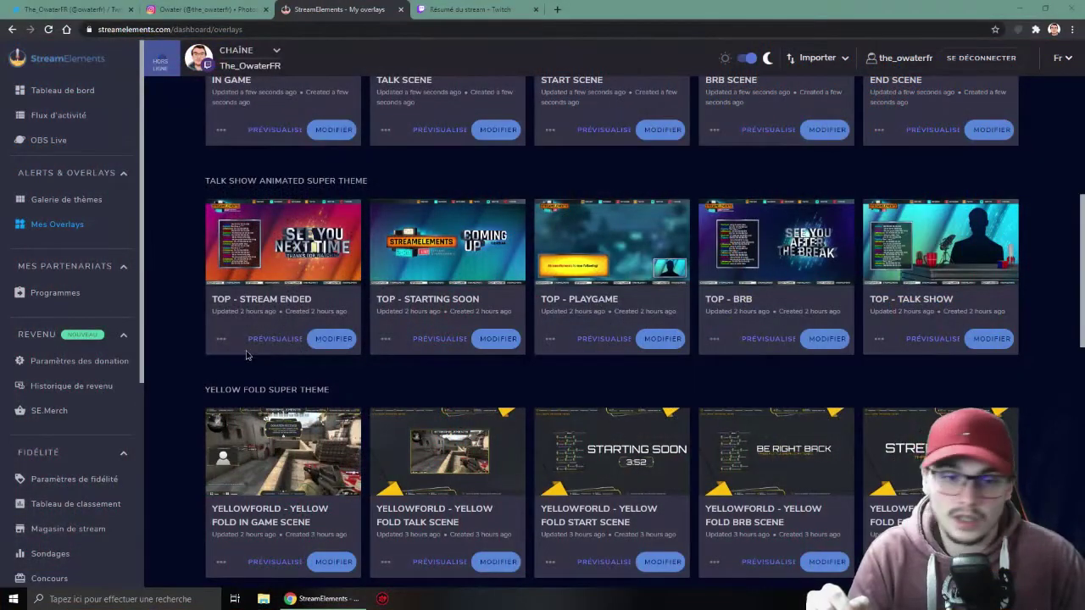
pyautogui.scroll(3, 247, 355)
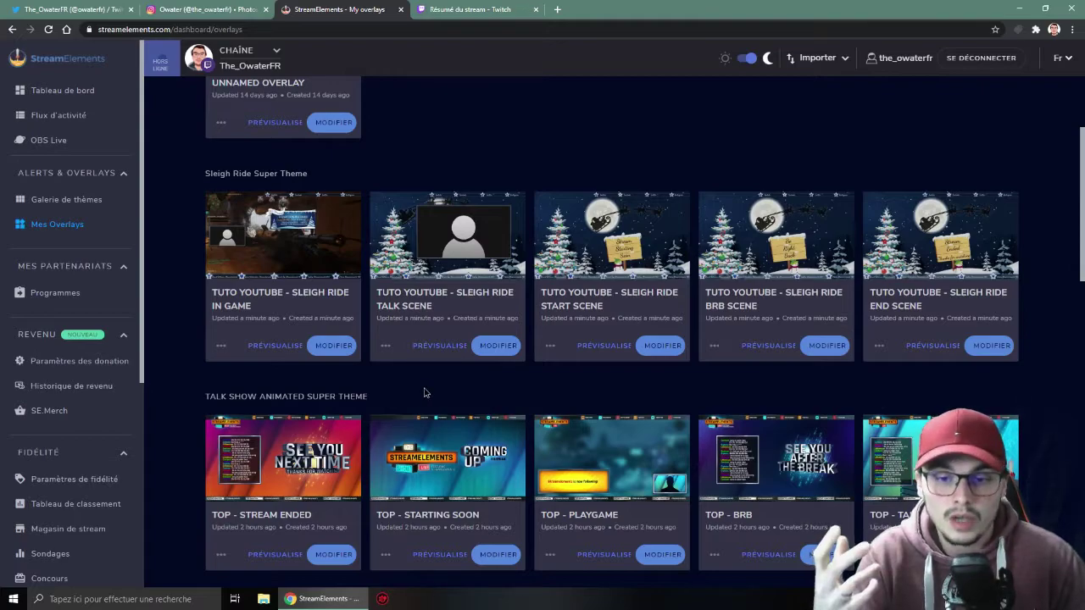
pyautogui.moveTo(564, 307); pyautogui.dragTo(603, 307)
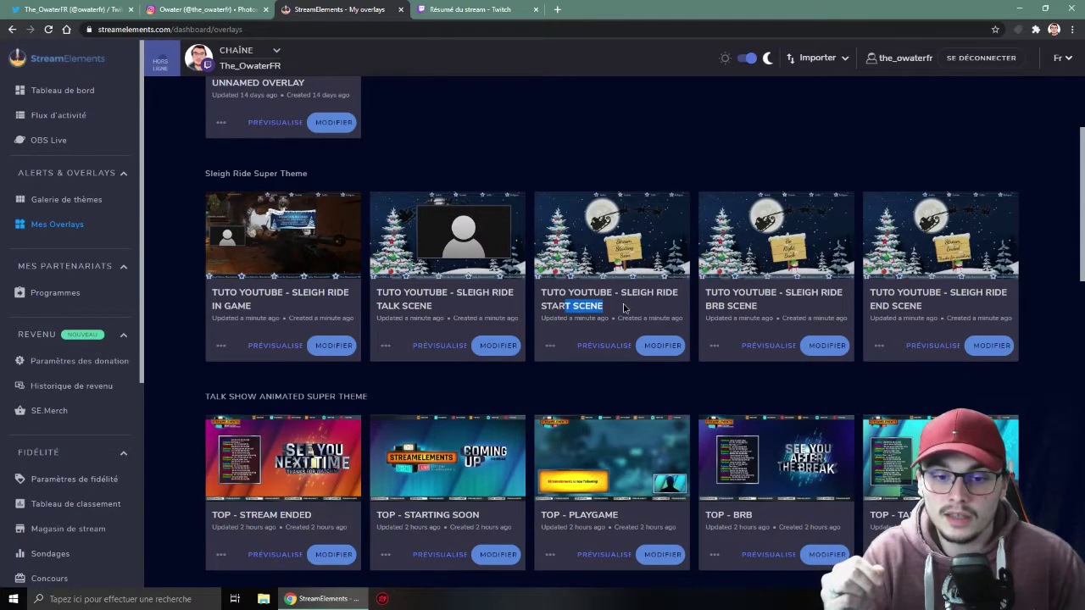
pyautogui.click(662, 346)
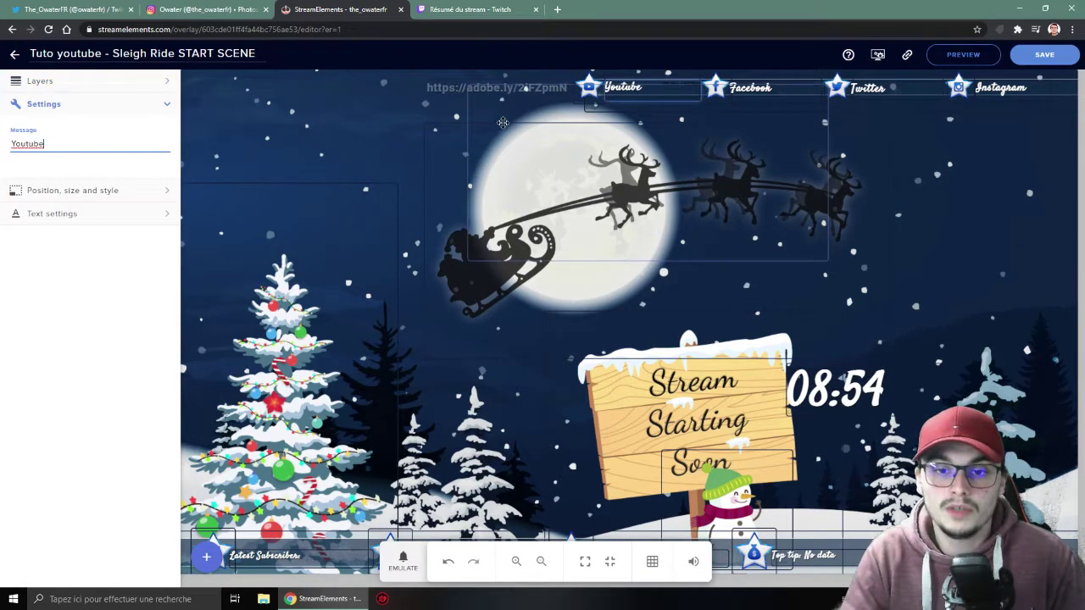
# - Select the Youtube text layer in the start scene and look over its text settings
pyautogui.moveTo(60, 148); pyautogui.dragTo(3, 149)
pyautogui.click(628, 87)
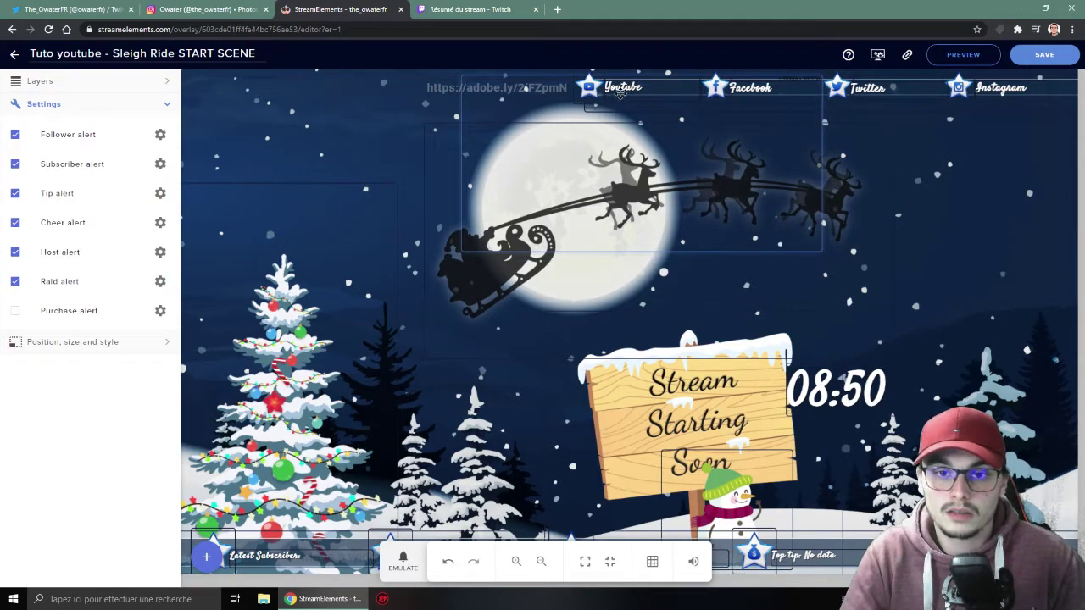
pyautogui.click(90, 85)
pyautogui.scroll(-4, 72, 241)
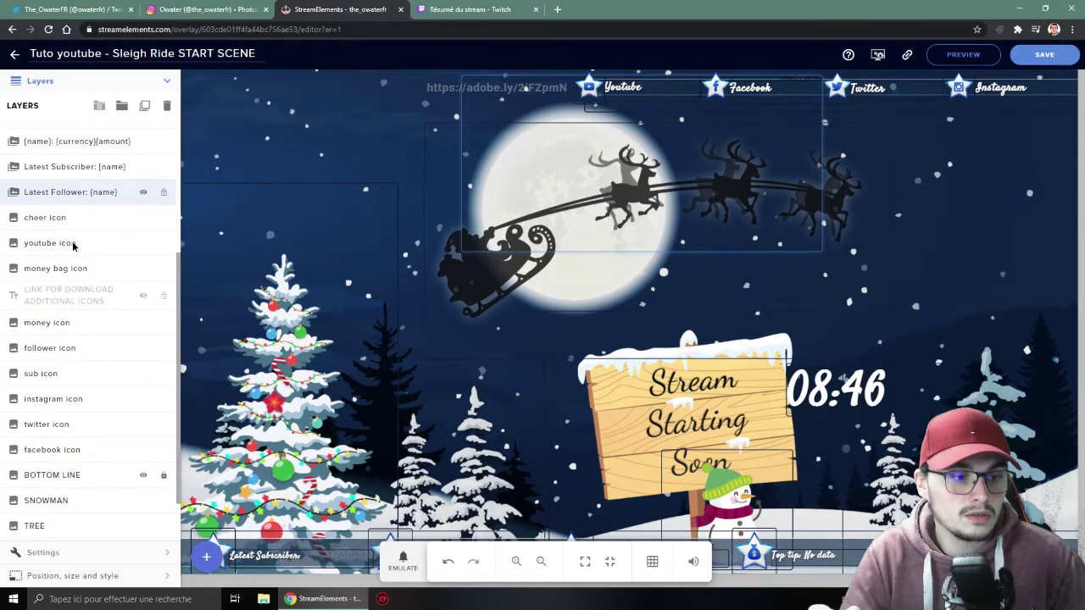
pyautogui.scroll(2, 42, 233)
pyautogui.click(37, 232)
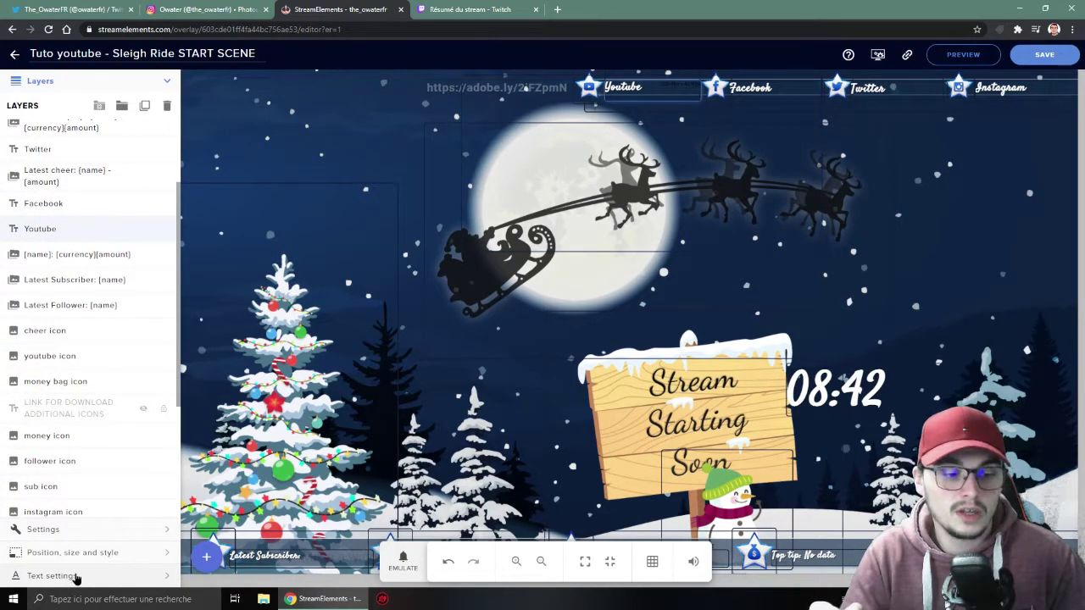
pyautogui.click(154, 577)
pyautogui.scroll(-1, 154, 576)
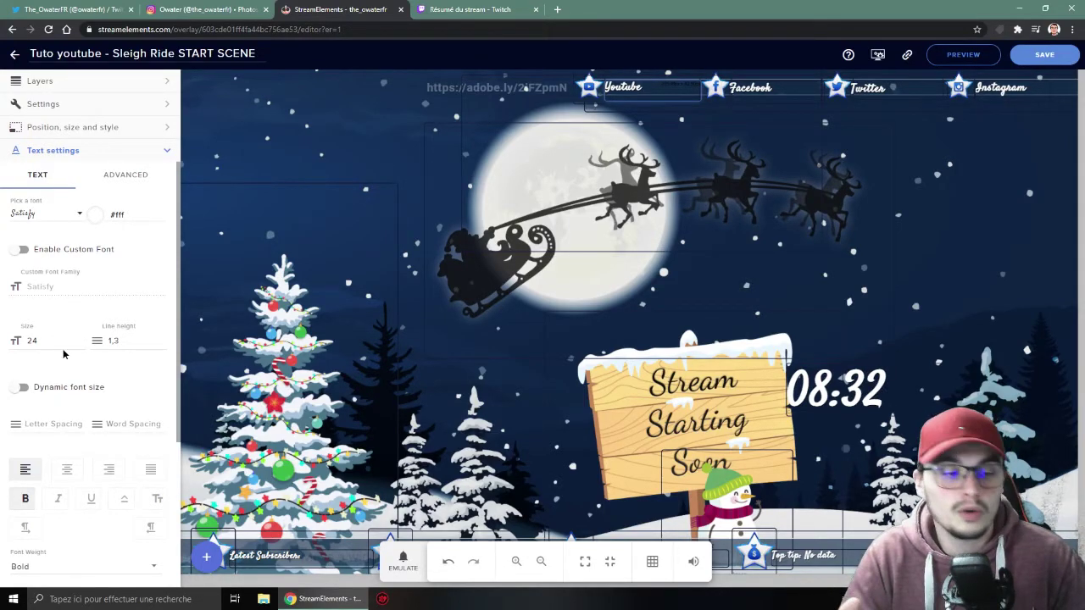
# - Replace the Youtube label's message in the start scene with "The_OwaterFr"
pyautogui.click(128, 108)
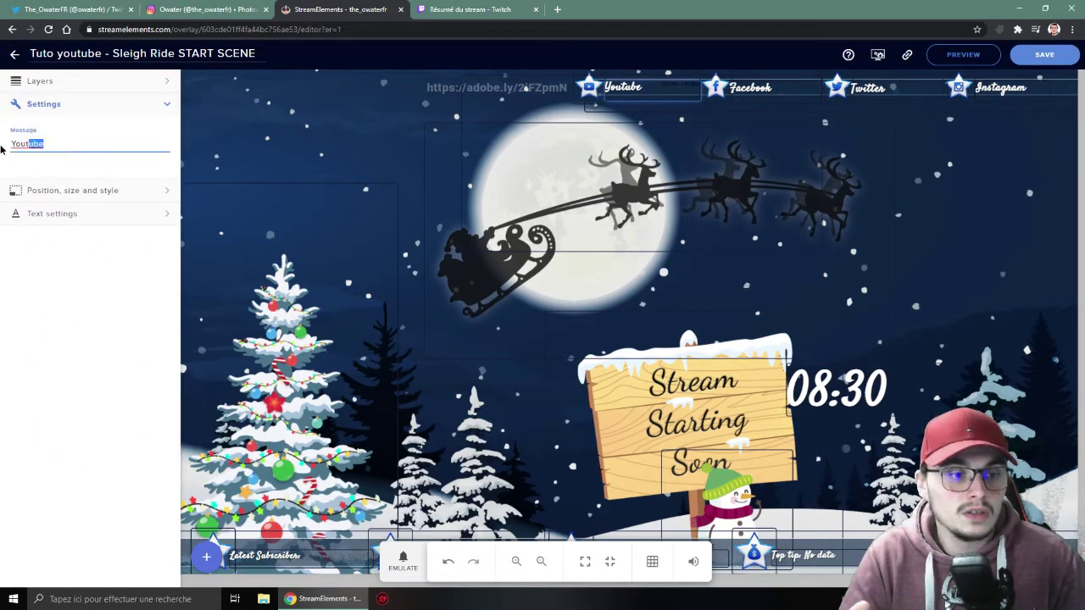
pyautogui.hotkey('ctrl', 'a')
pyautogui.write('T')
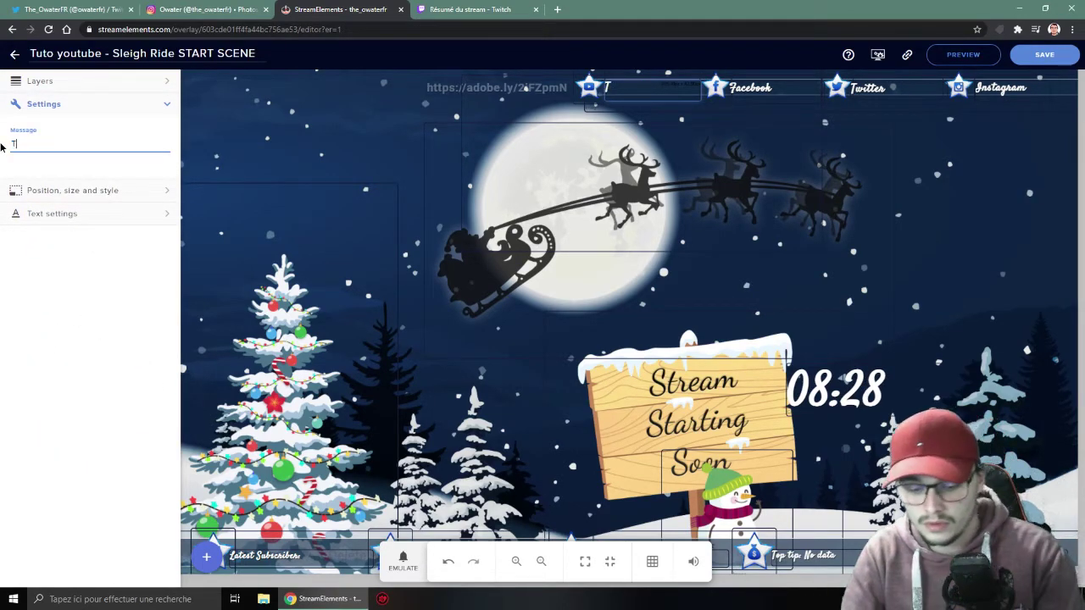
pyautogui.write('he_Owater')
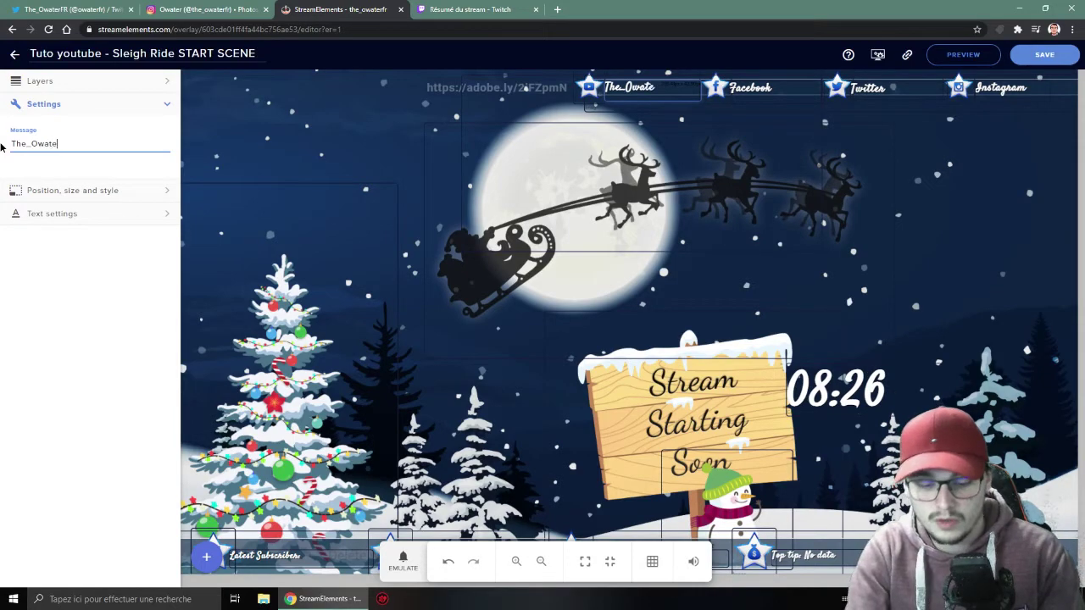
pyautogui.write('Fr')
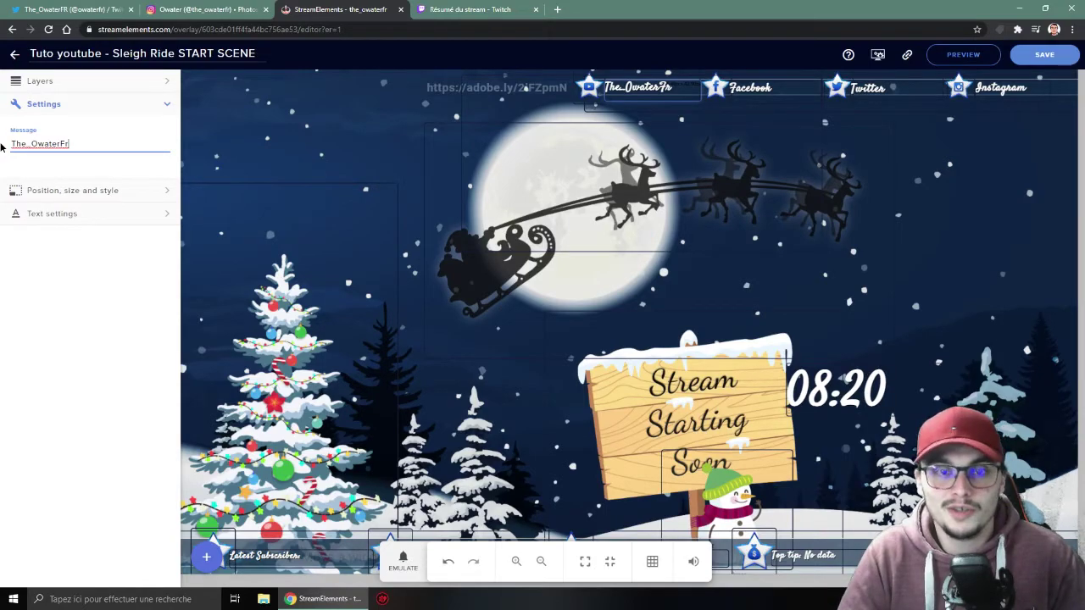
# - Delete the Facebook icon and its text label from the start scene
pyautogui.click(750, 95)
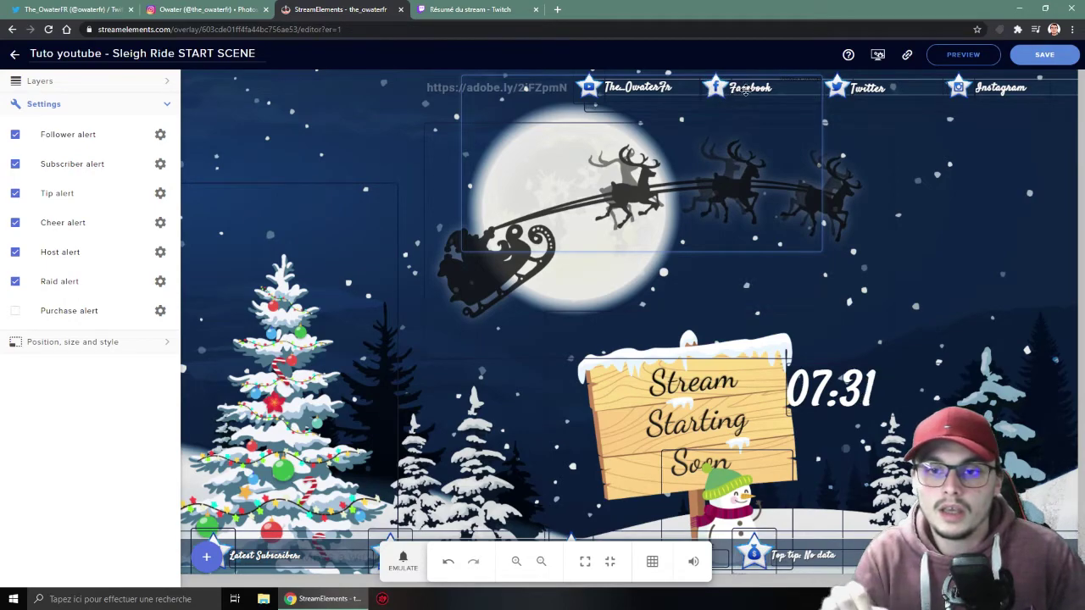
pyautogui.click(716, 88)
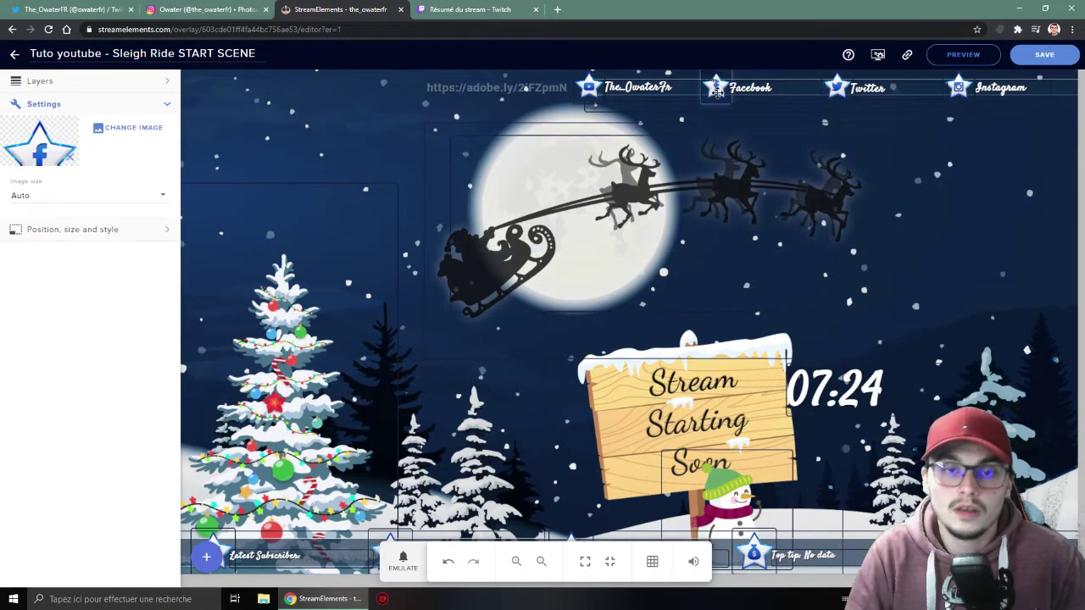
pyautogui.press('Delete')
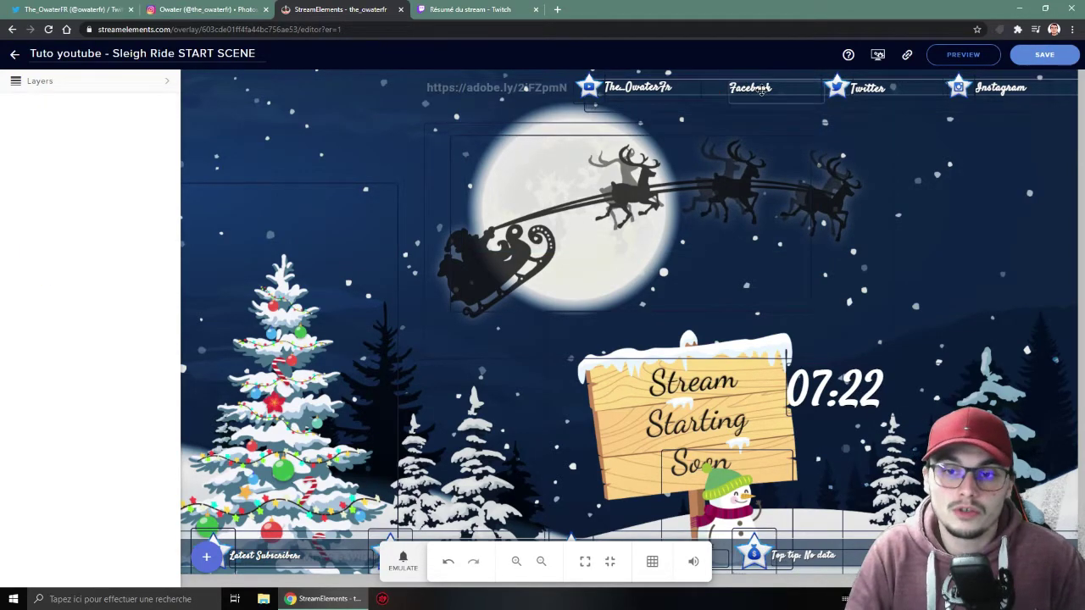
pyautogui.click(750, 87)
pyautogui.press('Delete')
pyautogui.moveTo(839, 88); pyautogui.dragTo(717, 88)
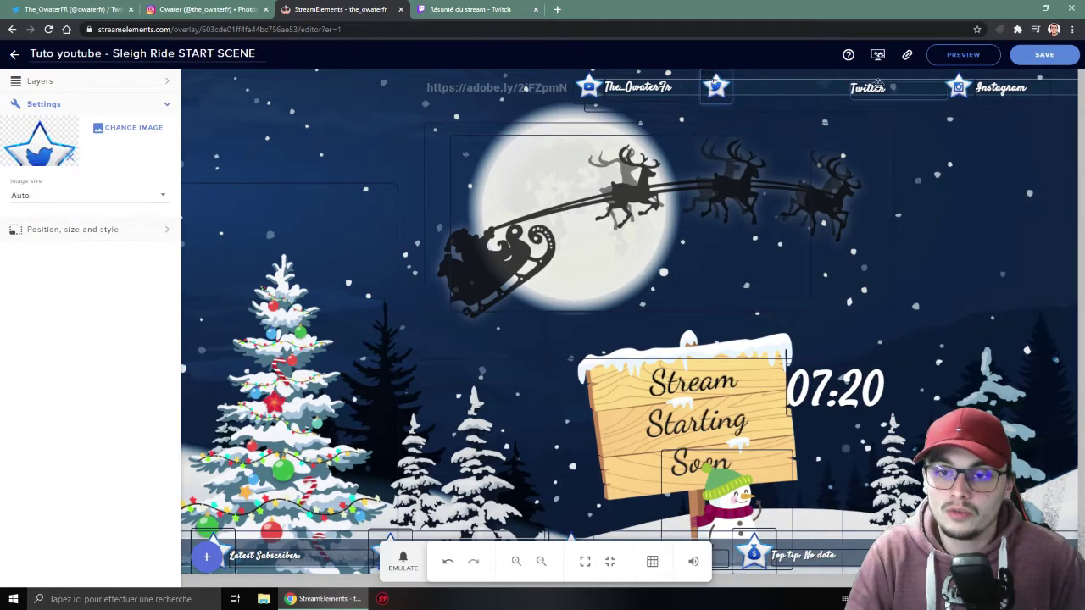
pyautogui.moveTo(880, 88); pyautogui.dragTo(771, 92)
pyautogui.click(42, 142)
pyautogui.moveTo(42, 143); pyautogui.dragTo(3, 143)
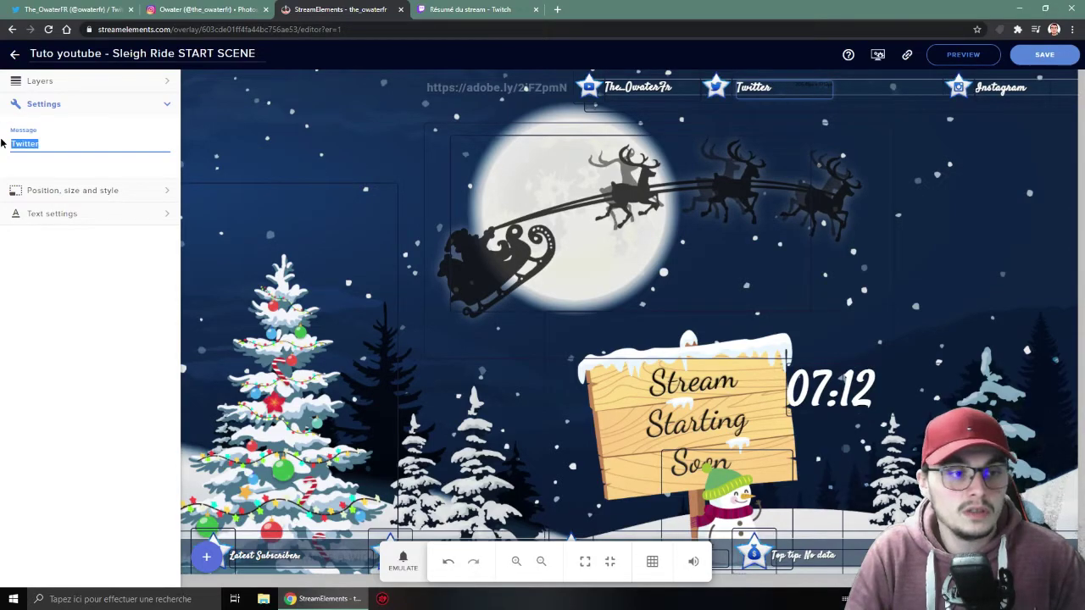
pyautogui.write('@owaterfr')
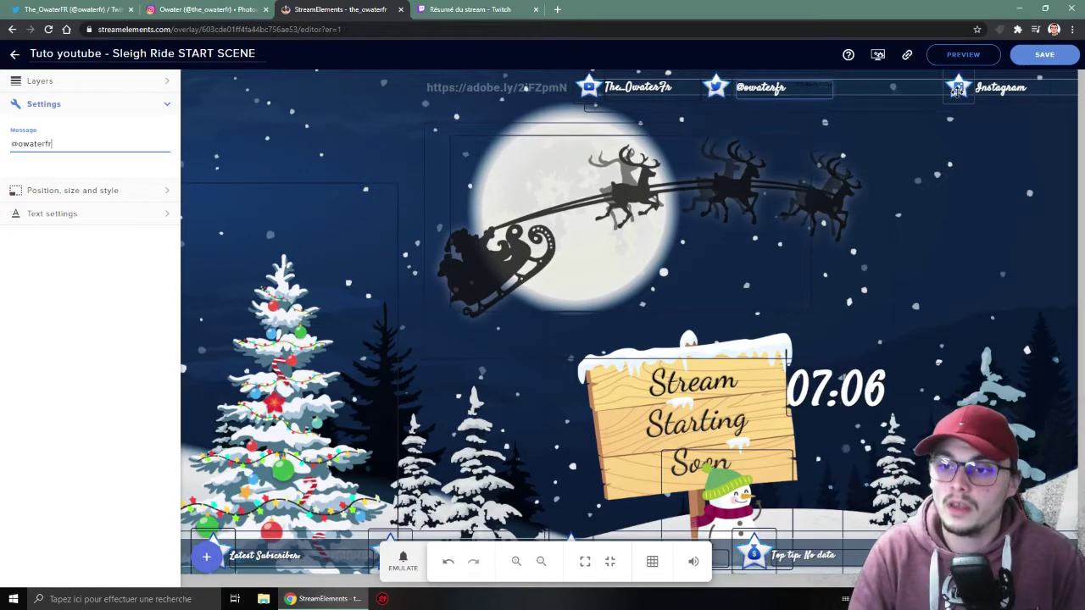
pyautogui.moveTo(958, 87); pyautogui.dragTo(869, 86)
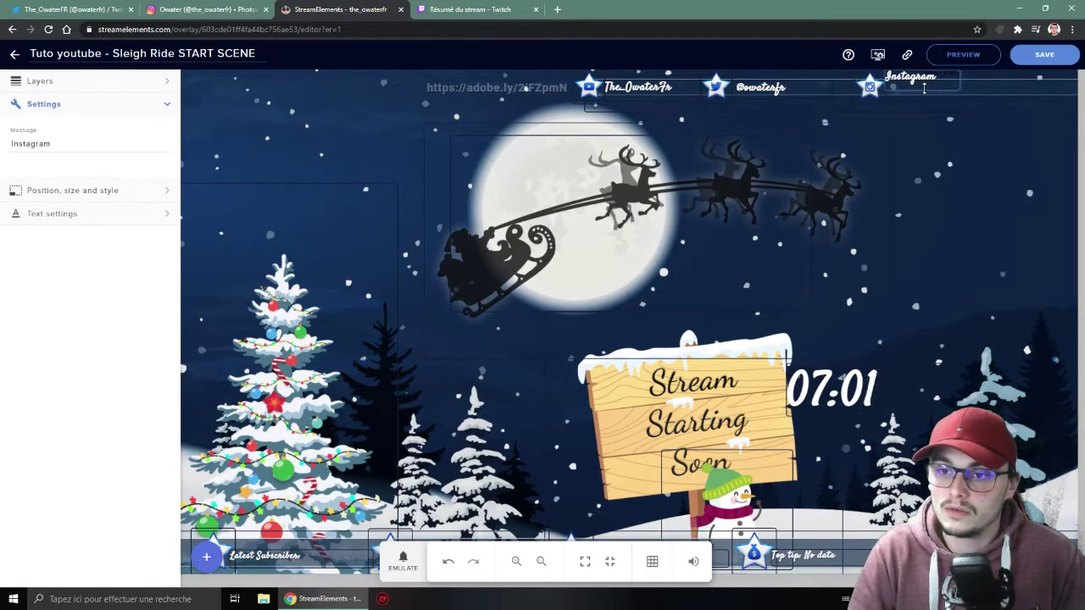
pyautogui.moveTo(924, 80); pyautogui.dragTo(924, 88)
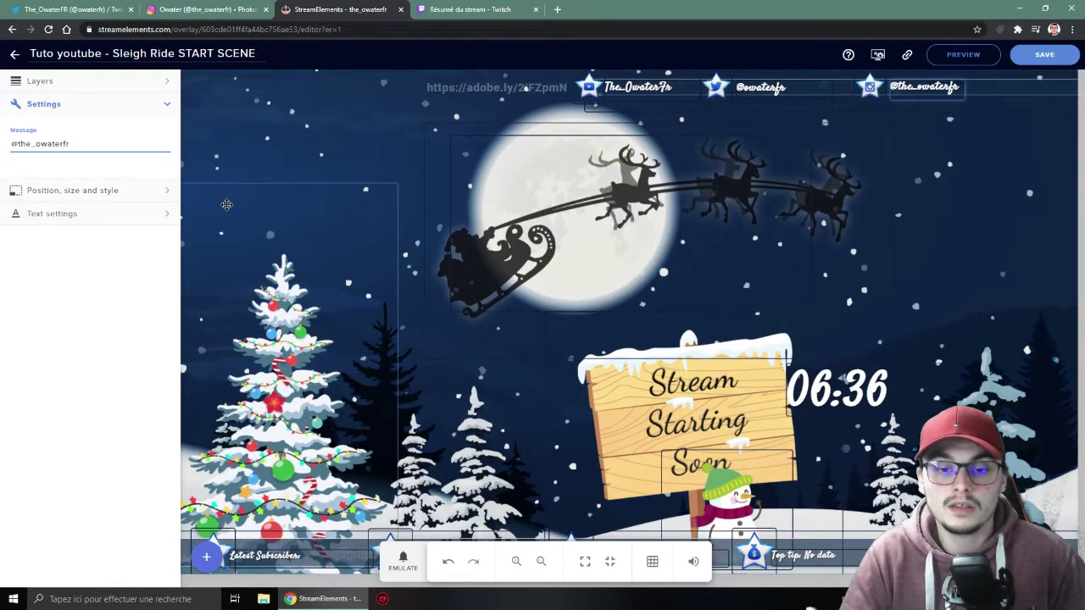
# - Open the follower alert settings of the alert box and look over its image, sound and layout options
pyautogui.click(541, 262)
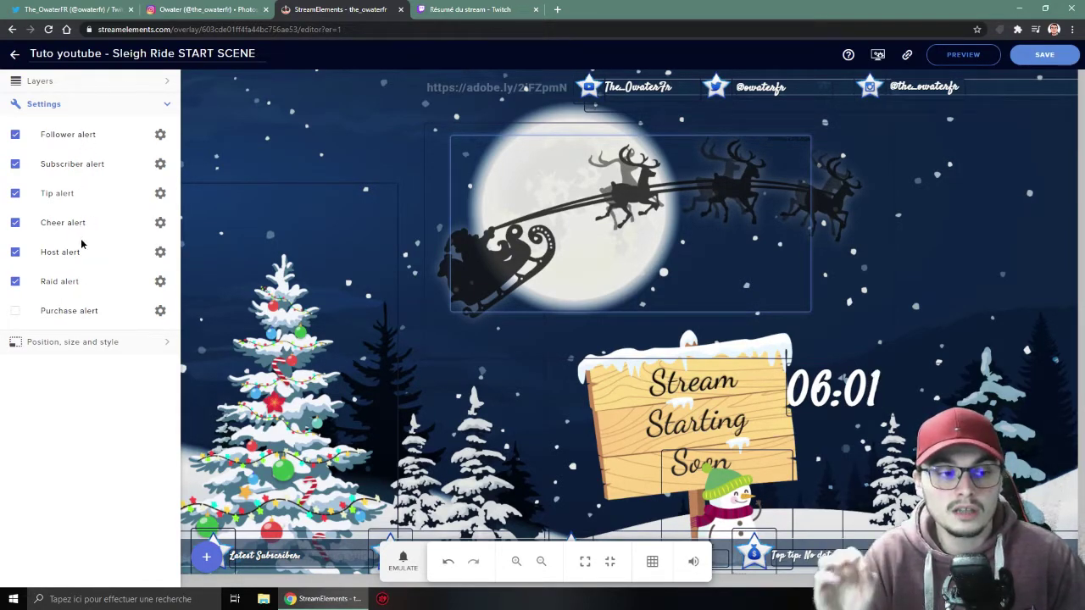
pyautogui.click(160, 135)
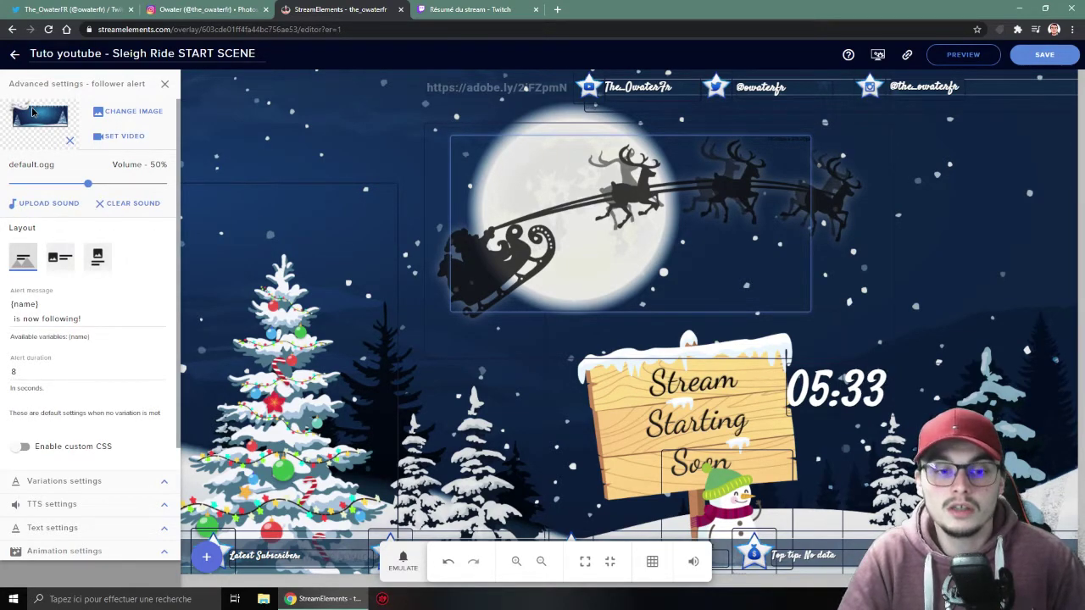
pyautogui.click(29, 264)
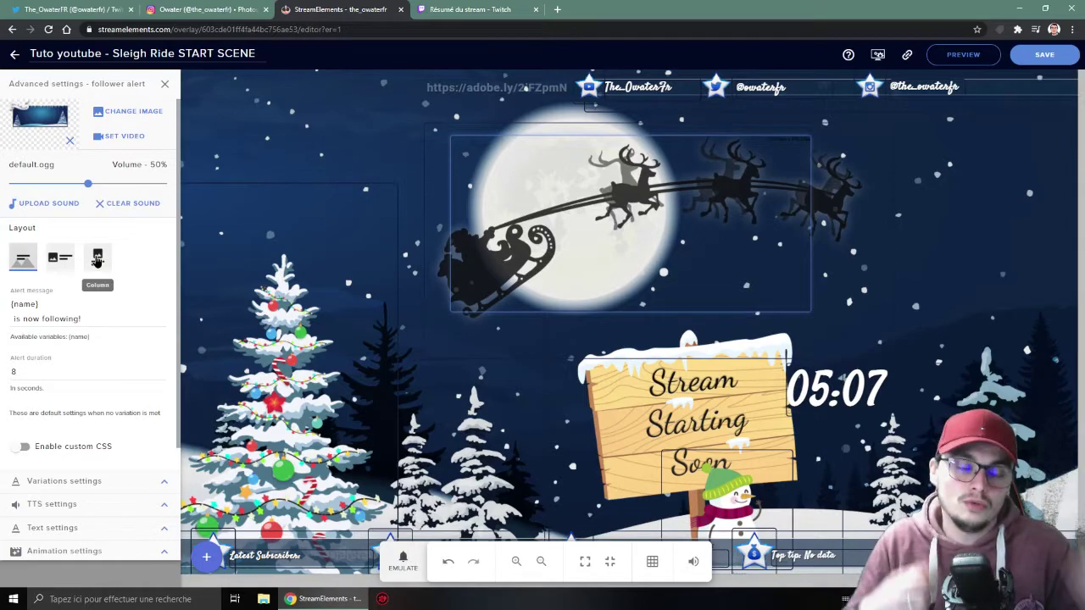
# - Keep the {name} variable in the follower alert message and replace the text after it with "Viens de nous rejoindre!"
pyautogui.click(59, 307)
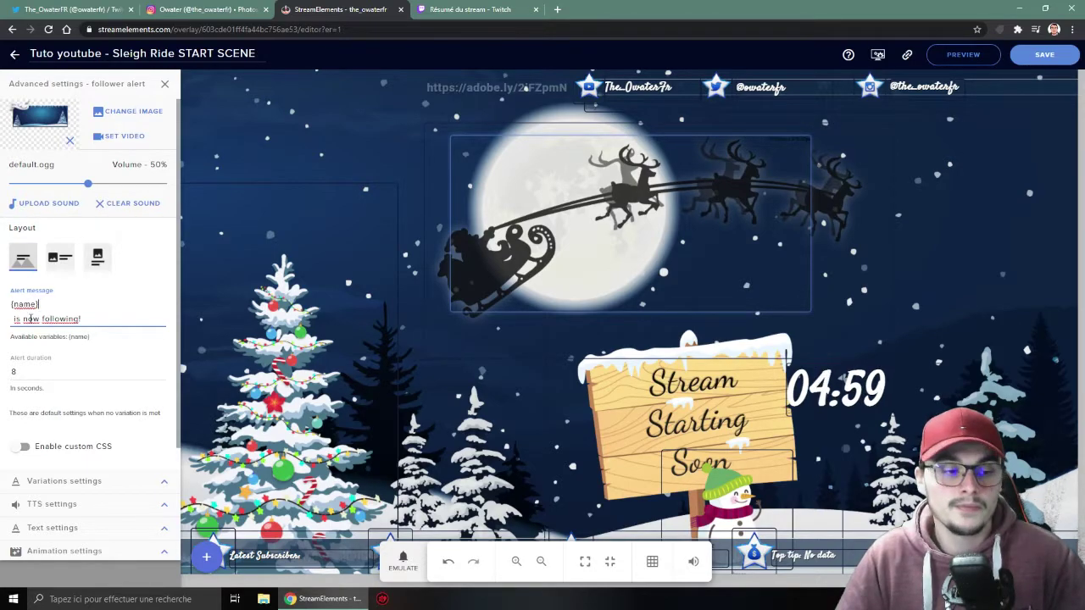
pyautogui.moveTo(39, 303); pyautogui.dragTo(3, 307)
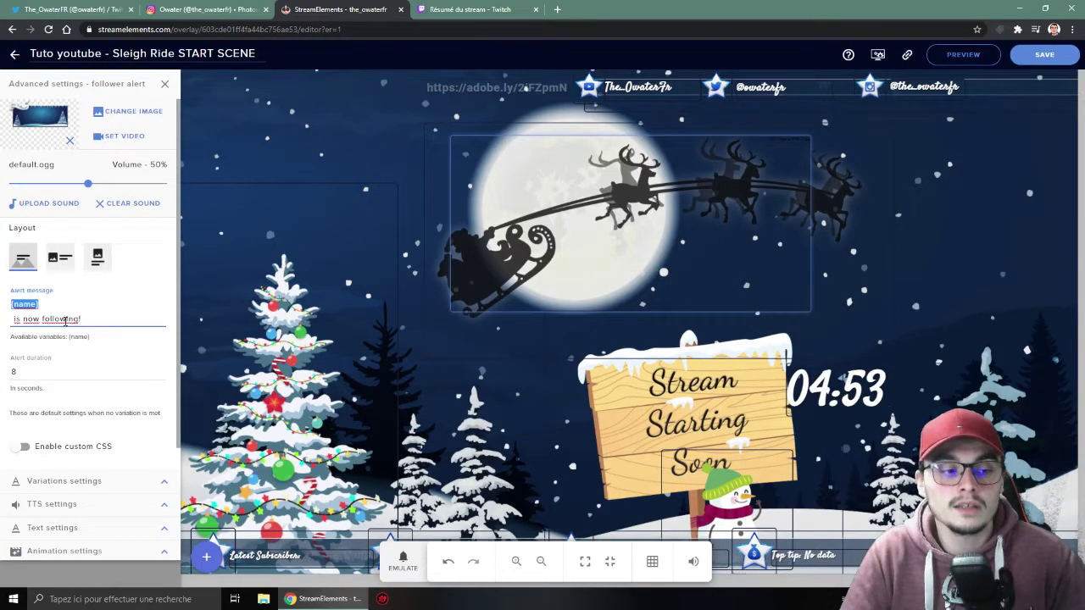
pyautogui.moveTo(91, 322); pyautogui.dragTo(28, 322)
pyautogui.click(104, 322)
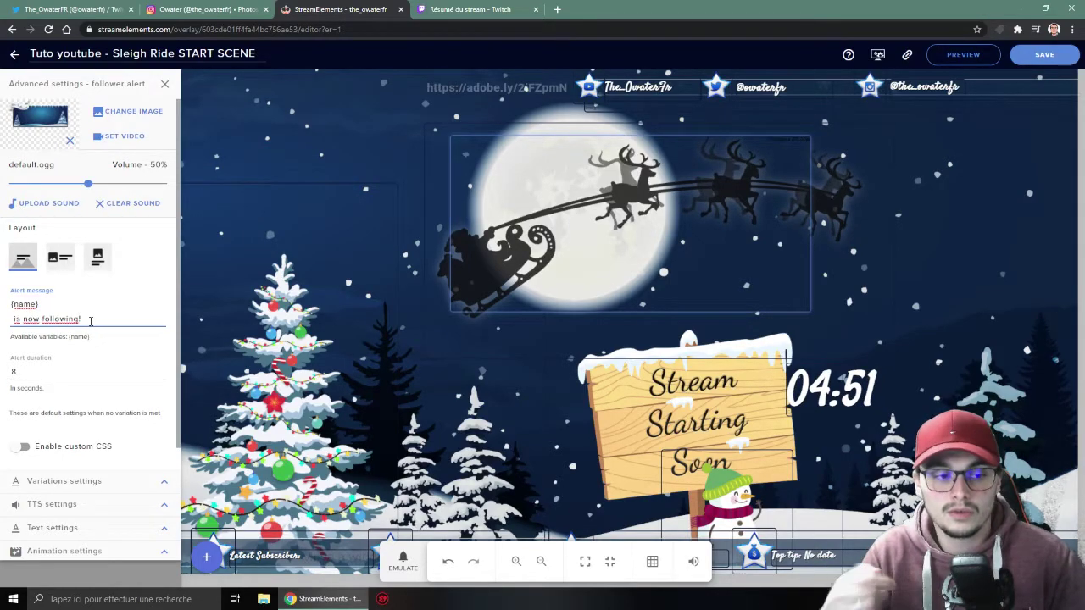
pyautogui.moveTo(81, 319); pyautogui.dragTo(11, 320)
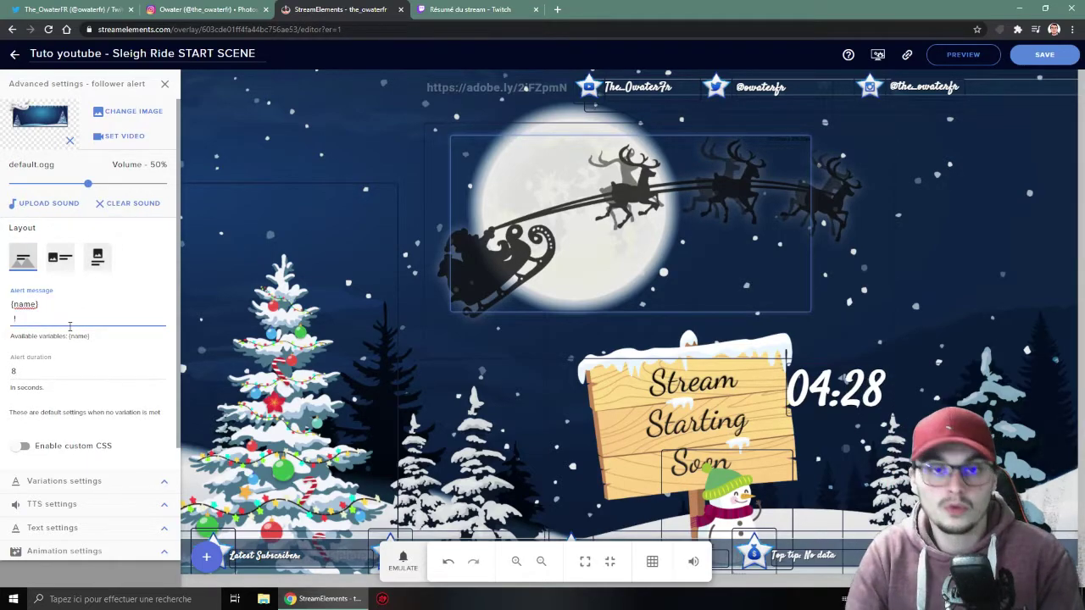
pyautogui.write('ns de')
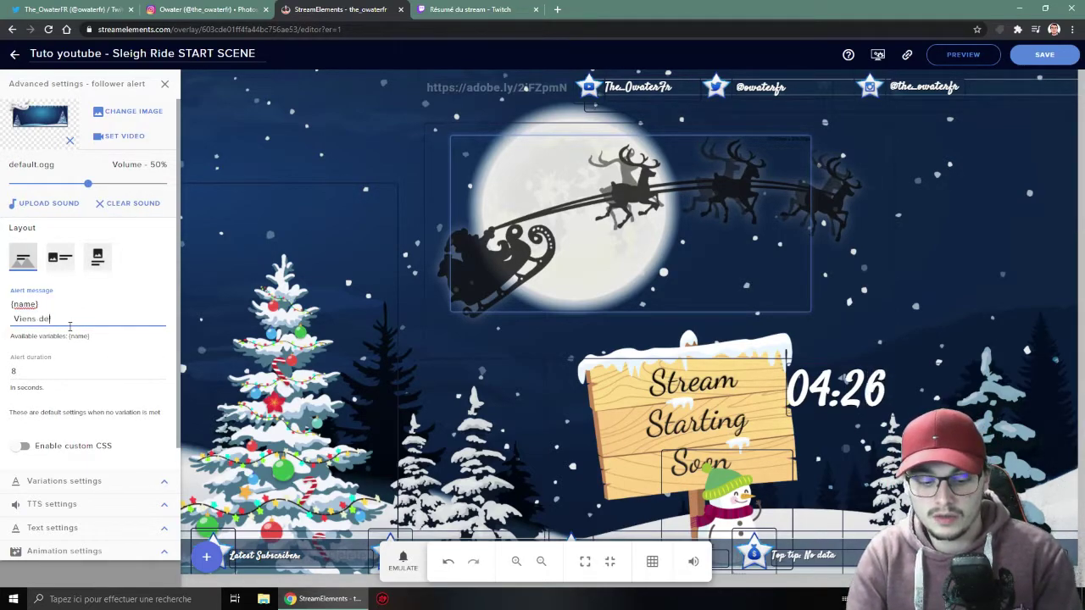
pyautogui.write(' nous rejoindre!')
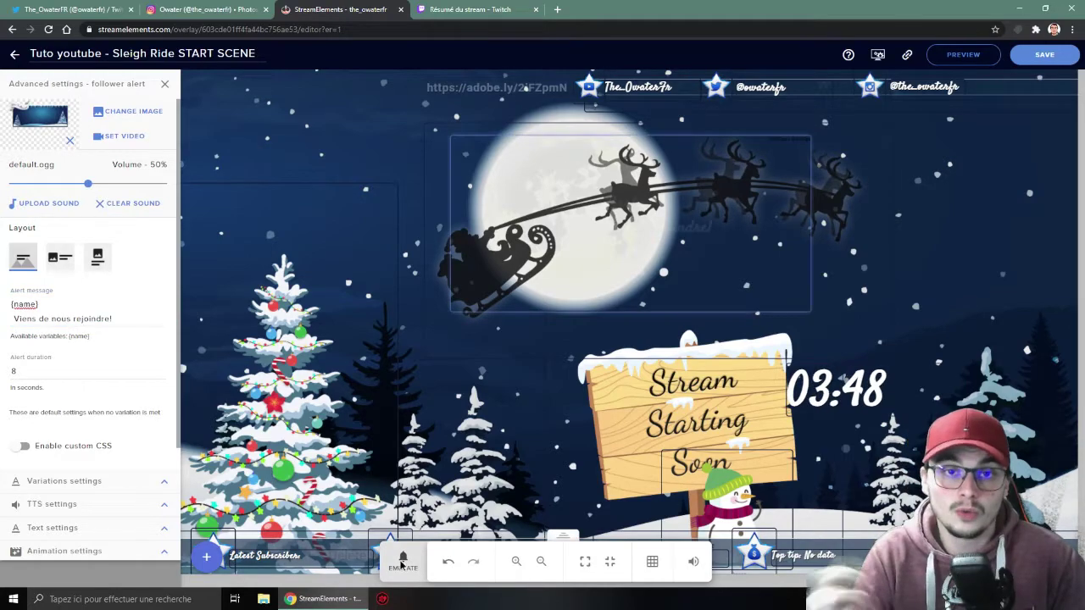
# - Emulate a follower event to test the alert, review its message text and leave the follower alert settings
pyautogui.click(402, 564)
pyautogui.moveTo(428, 408)
pyautogui.click(420, 359)
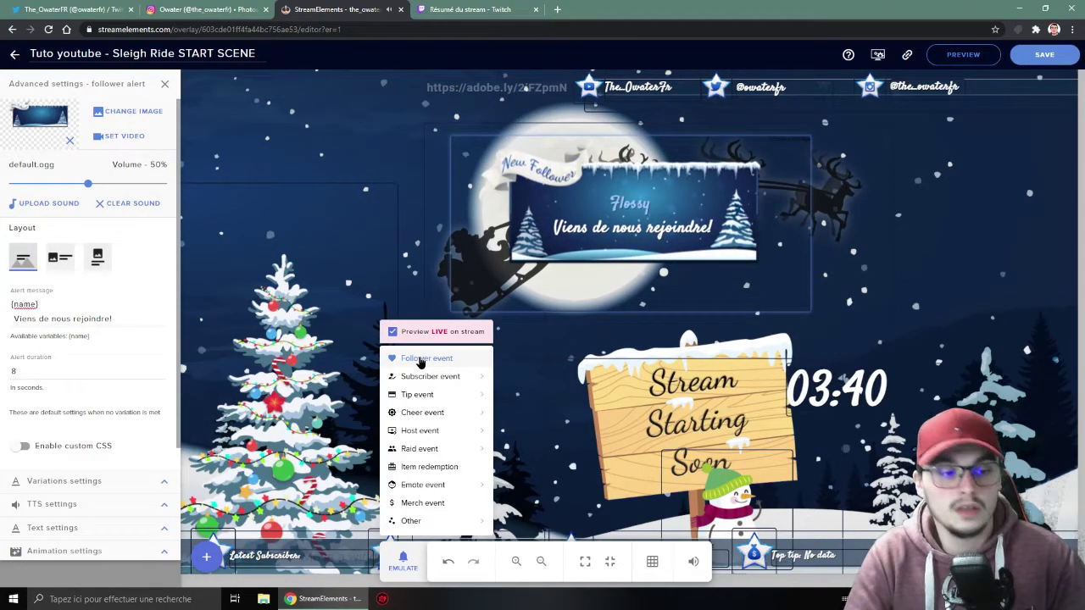
pyautogui.click(39, 318)
pyautogui.moveTo(124, 318); pyautogui.dragTo(10, 322)
pyautogui.click(185, 310)
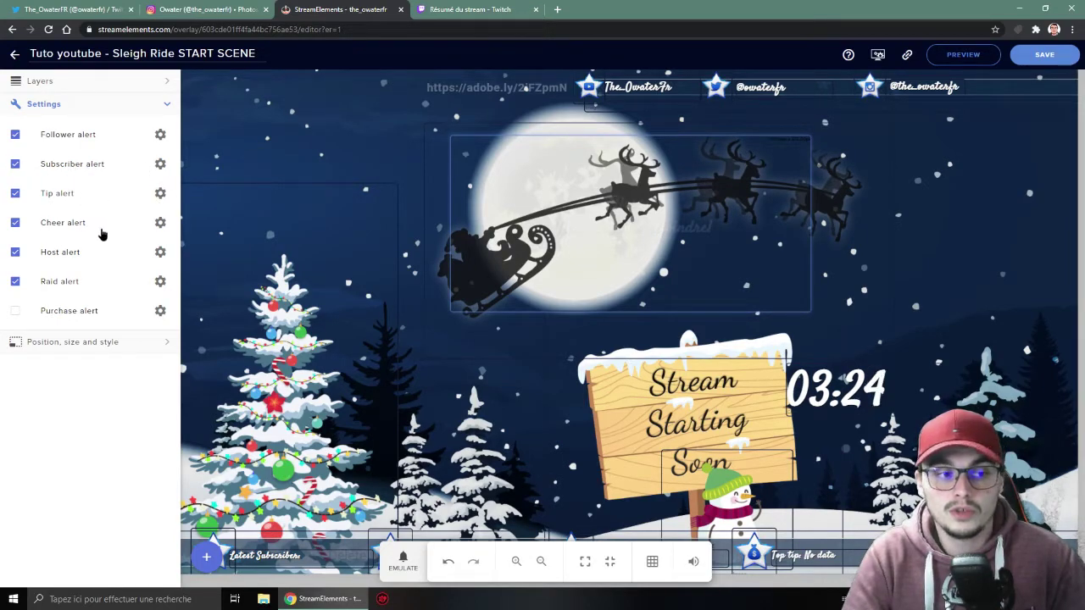
# - Set the subscriber alert message to "{name} Viens de s'abonner!"
pyautogui.click(158, 164)
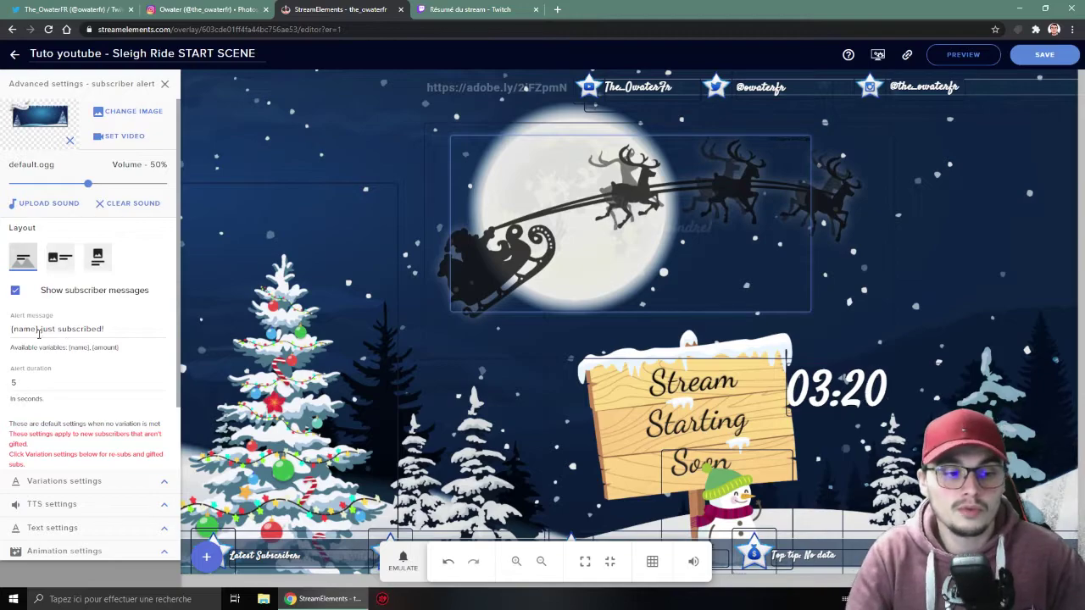
pyautogui.moveTo(41, 329); pyautogui.dragTo(100, 328)
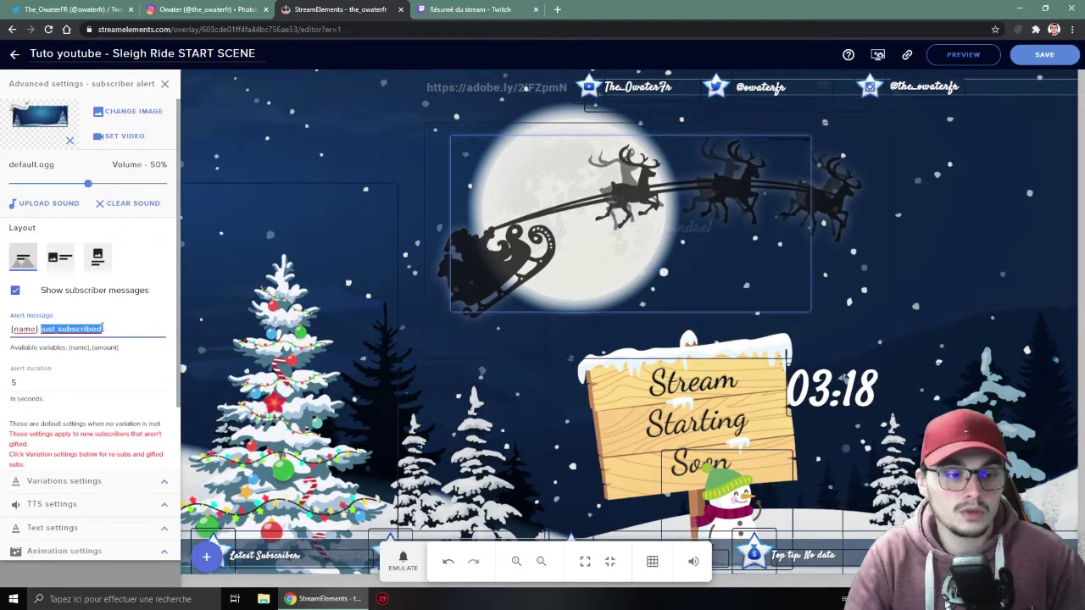
pyautogui.write('Viens de ')
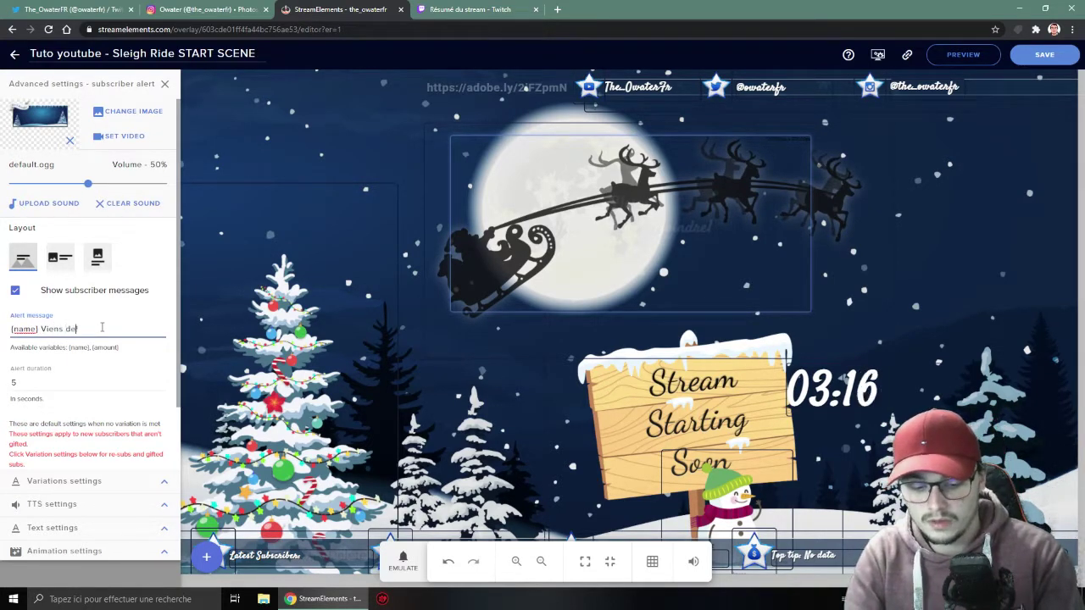
pyautogui.write("s'abonn")
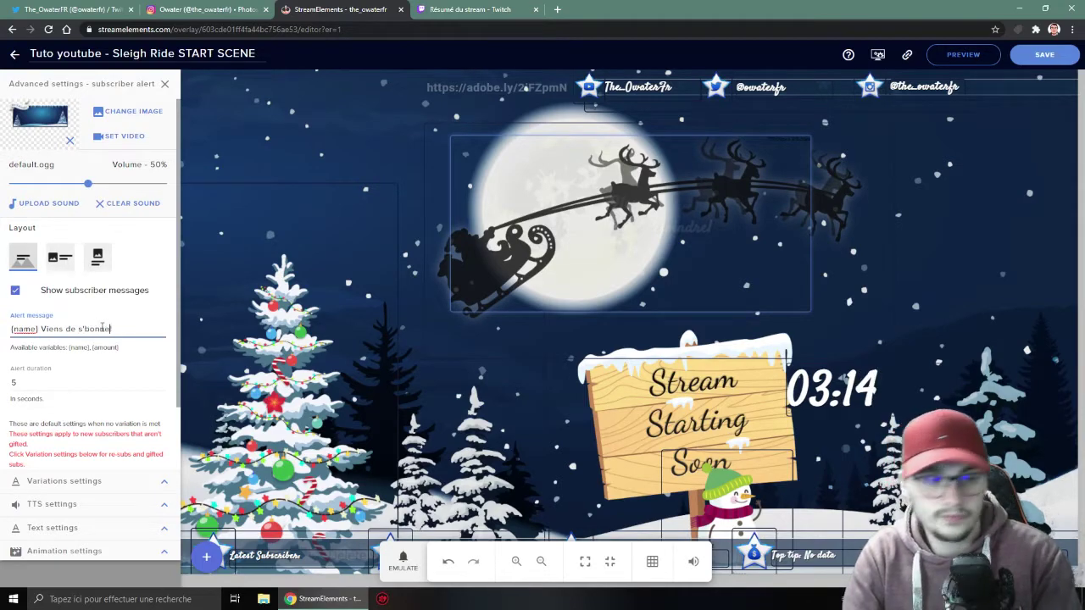
pyautogui.write('er!')
pyautogui.click(85, 329)
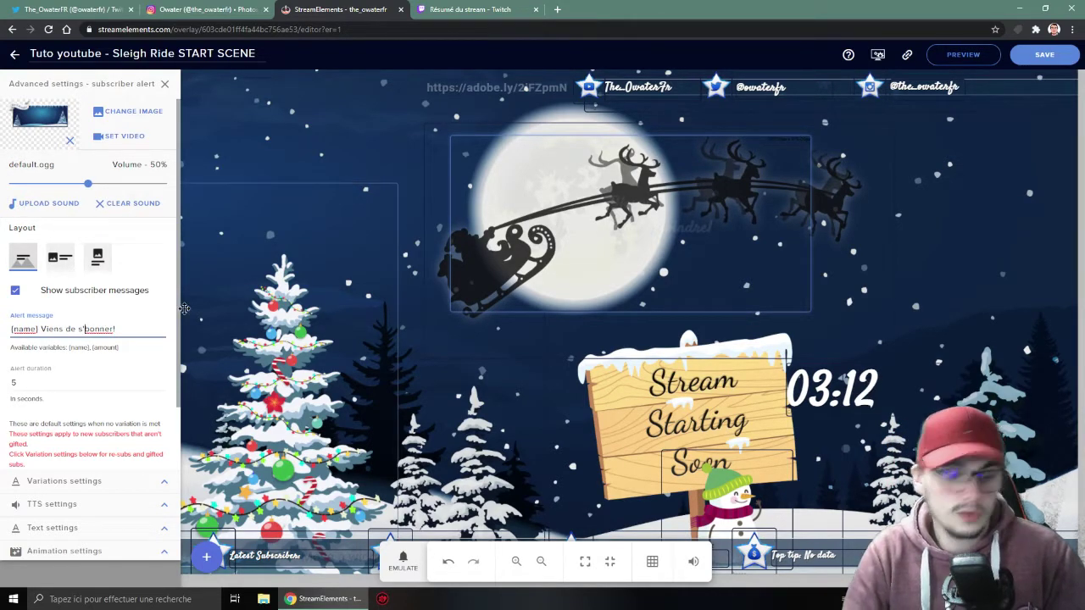
pyautogui.write('a')
pyautogui.click(145, 307)
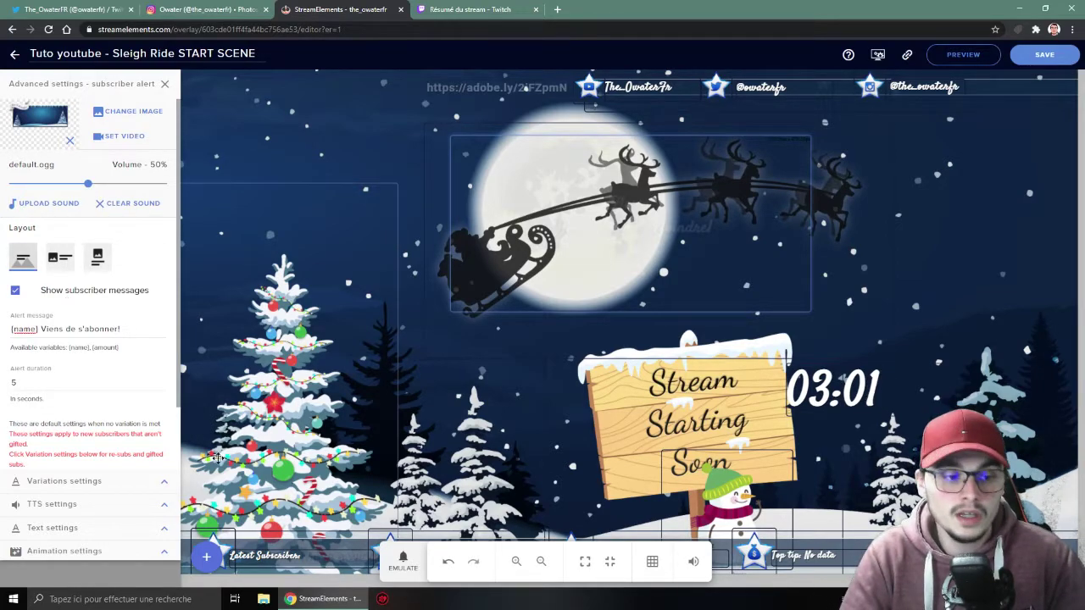
# - Emulate a subscriber event with the value 1 to test the alert, and close the subscriber alert settings
pyautogui.click(403, 559)
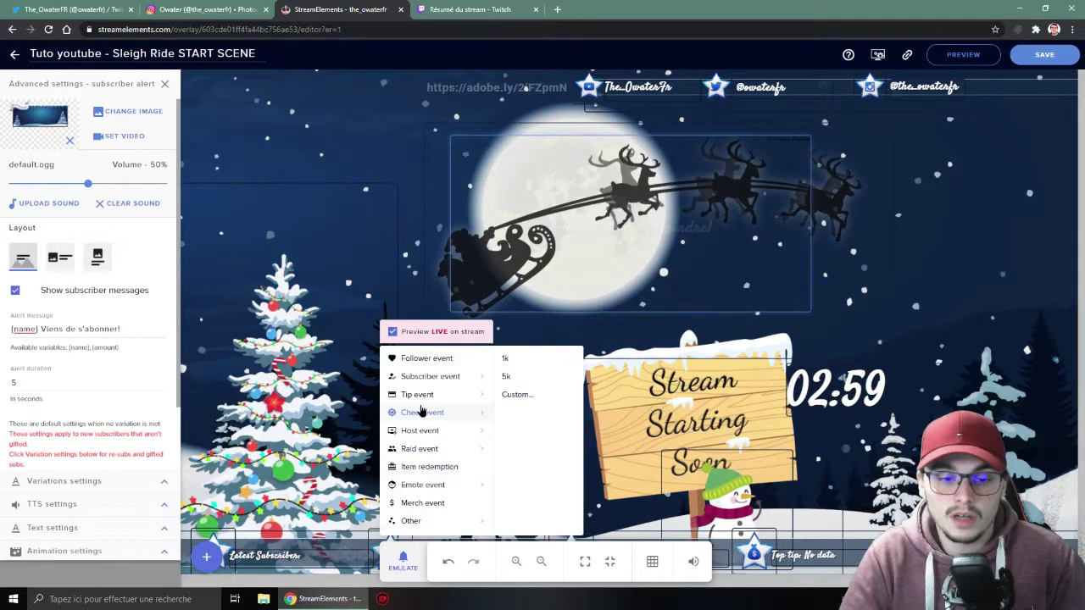
pyautogui.moveTo(436, 380)
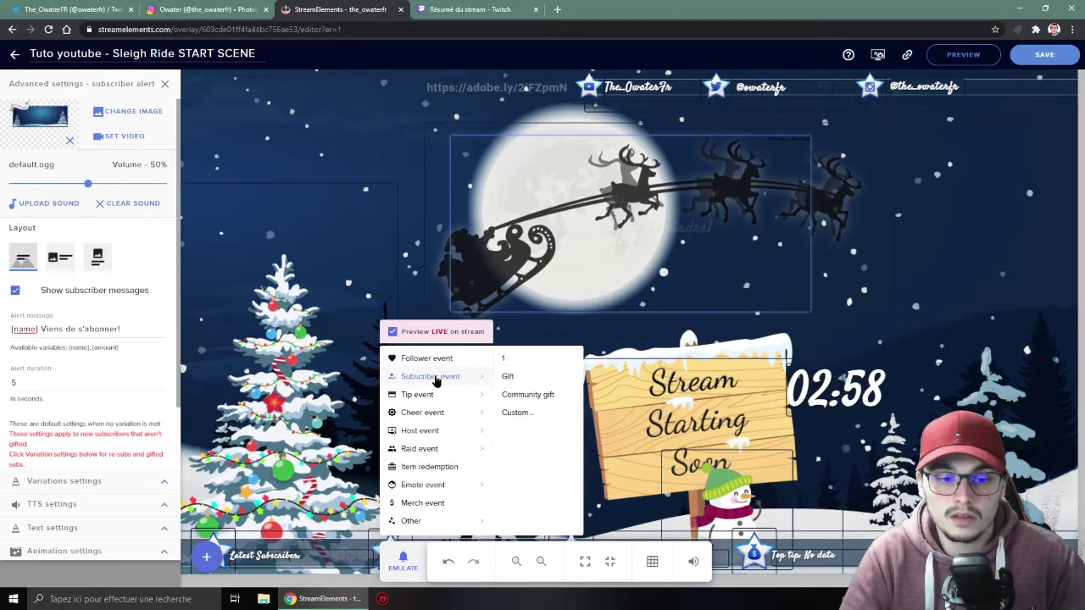
pyautogui.click(514, 361)
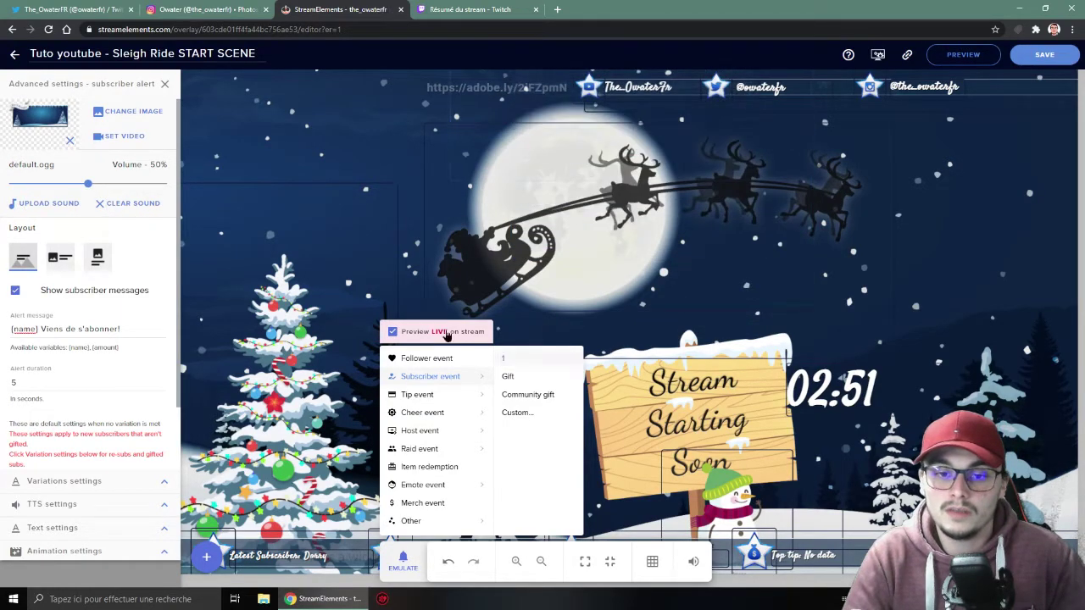
pyautogui.click(164, 84)
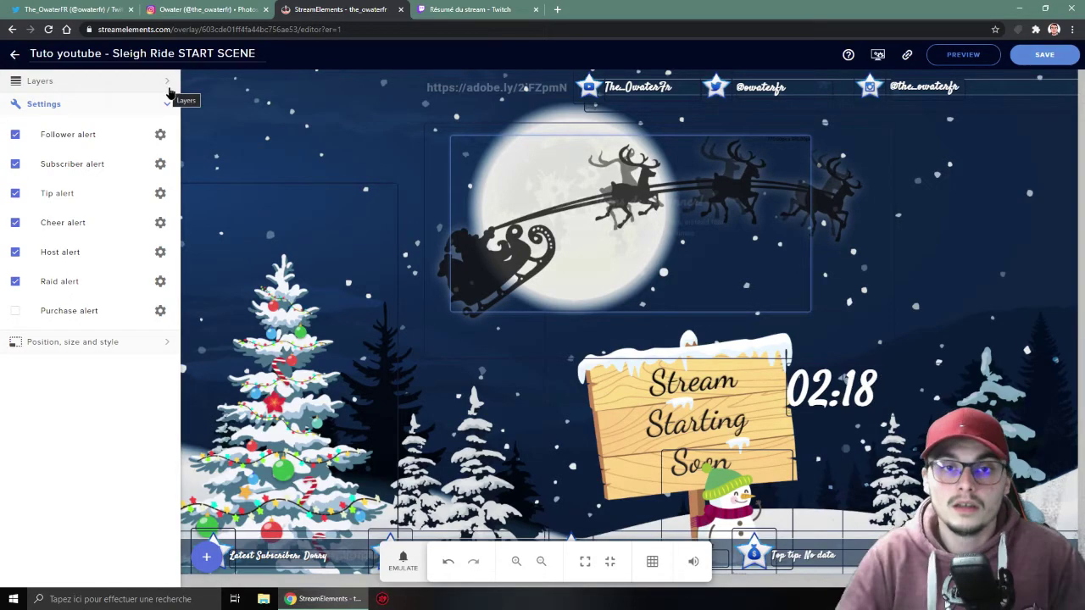
# - Set the duration of the start scene's countdown timer to 5 minutes
pyautogui.click(831, 396)
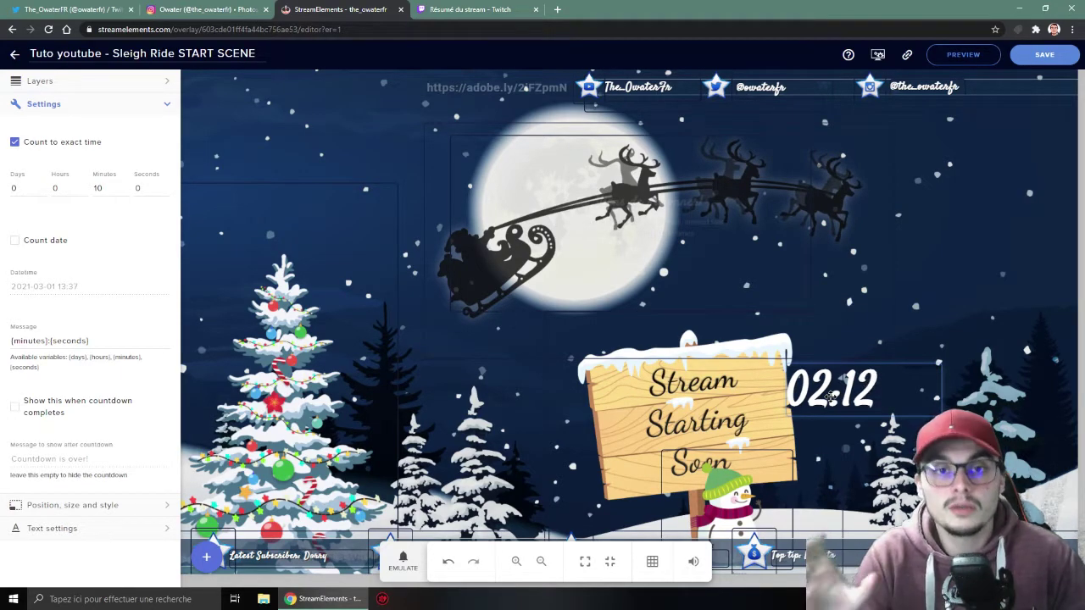
pyautogui.doubleClick(97, 185)
pyautogui.click(107, 224)
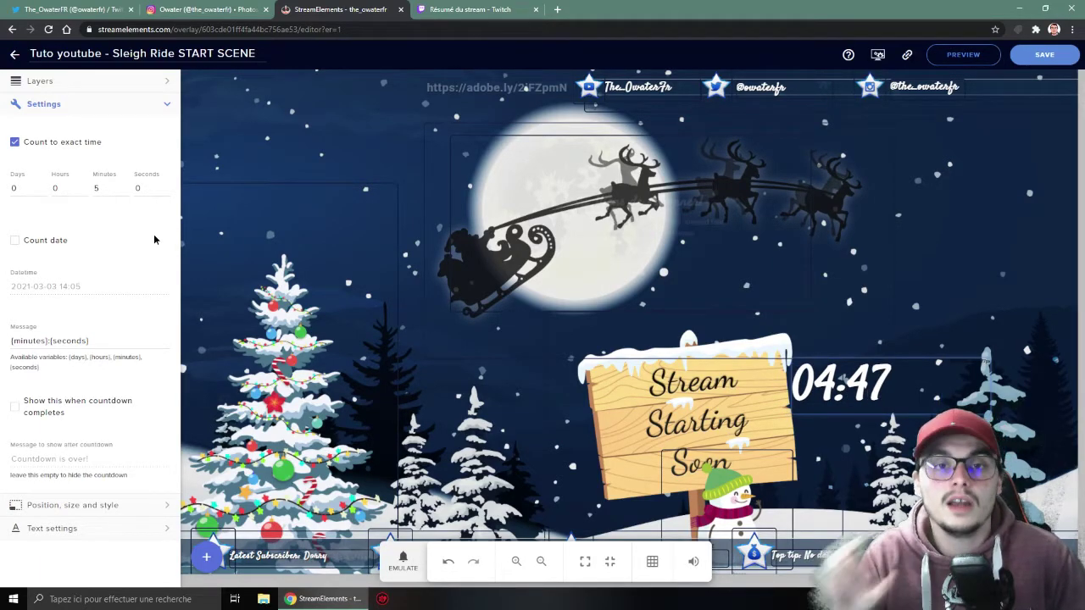
pyautogui.click(14, 244)
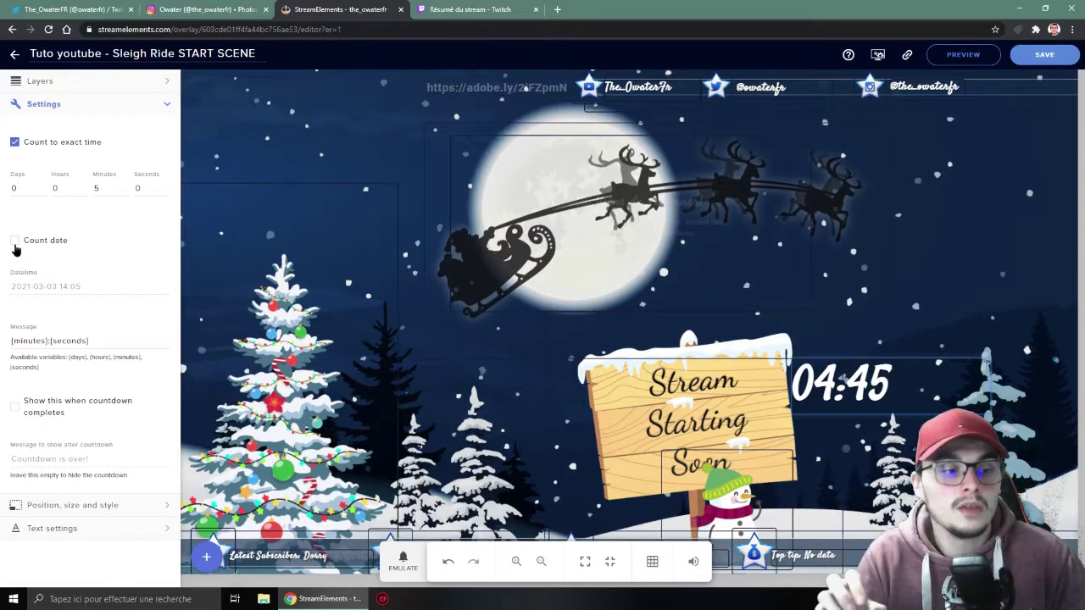
pyautogui.click(68, 287)
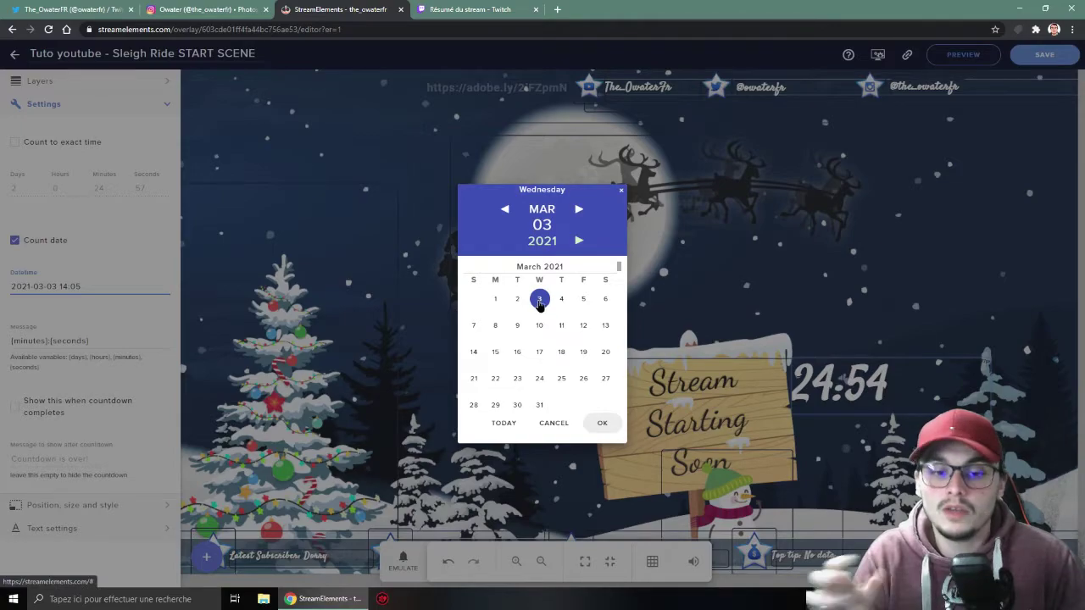
pyautogui.click(602, 423)
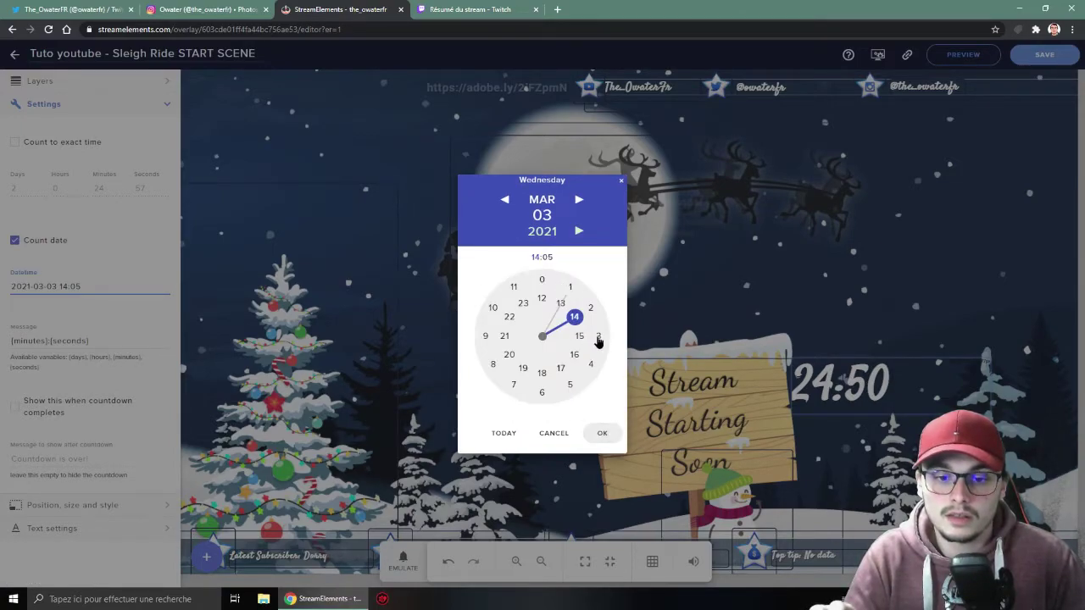
pyautogui.click(607, 436)
pyautogui.click(605, 436)
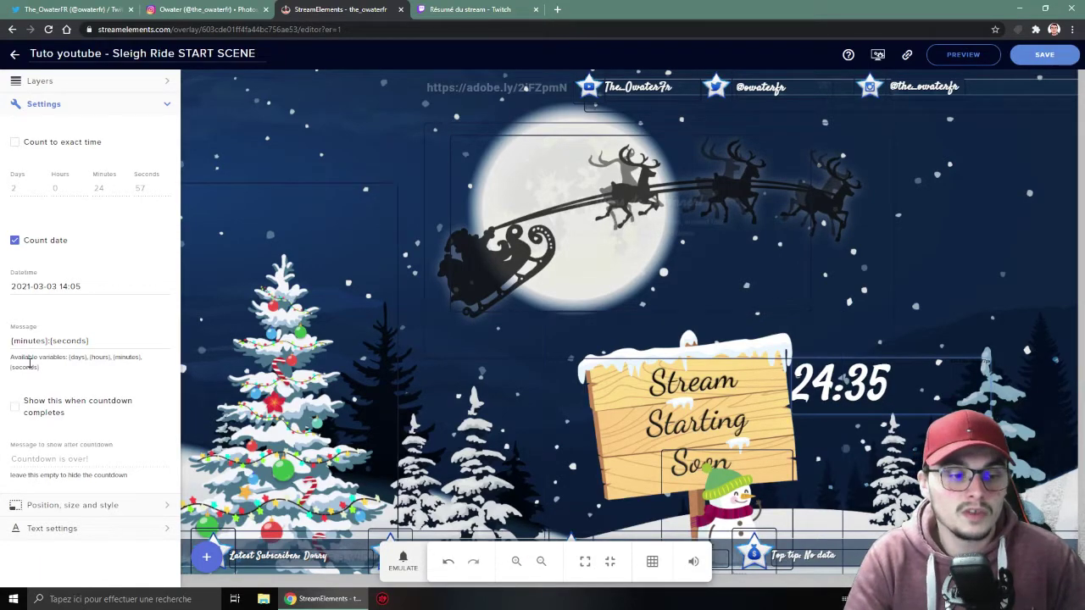
# - Insert "{days} : " before the minutes in the countdown message, making it "{days} : {minutes}:{seconds}"
pyautogui.moveTo(12, 343); pyautogui.dragTo(119, 342)
pyautogui.click(118, 343)
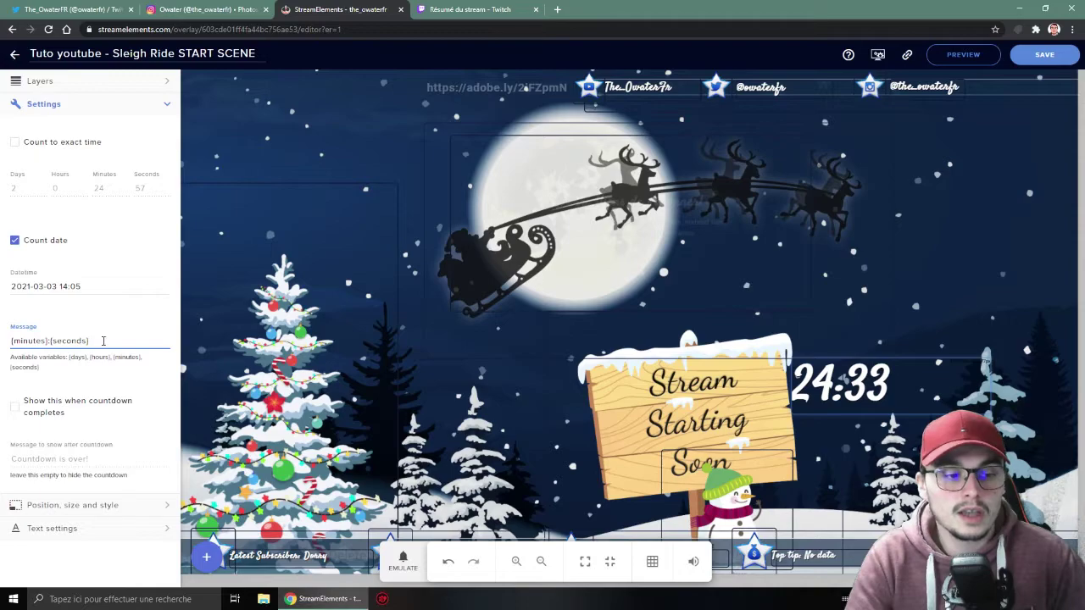
pyautogui.click(14, 341)
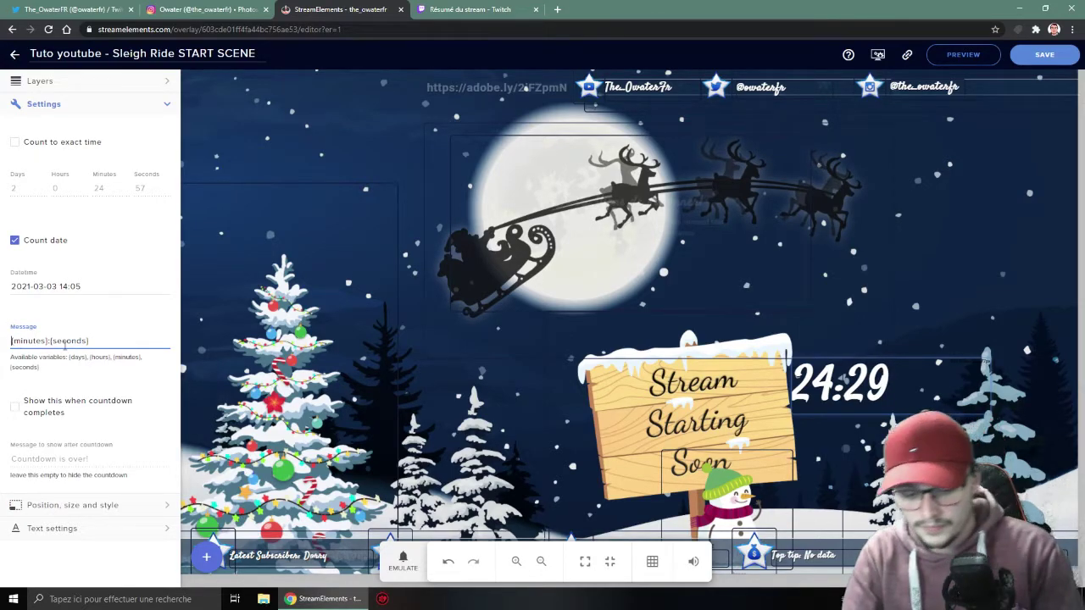
pyautogui.write('{days')
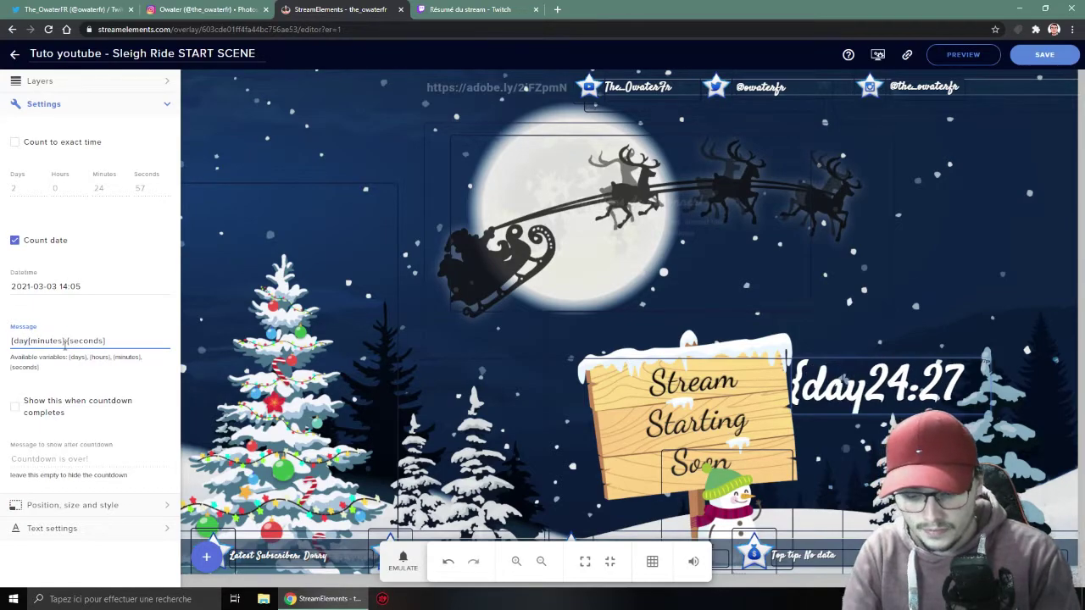
pyautogui.write('} : {minute')
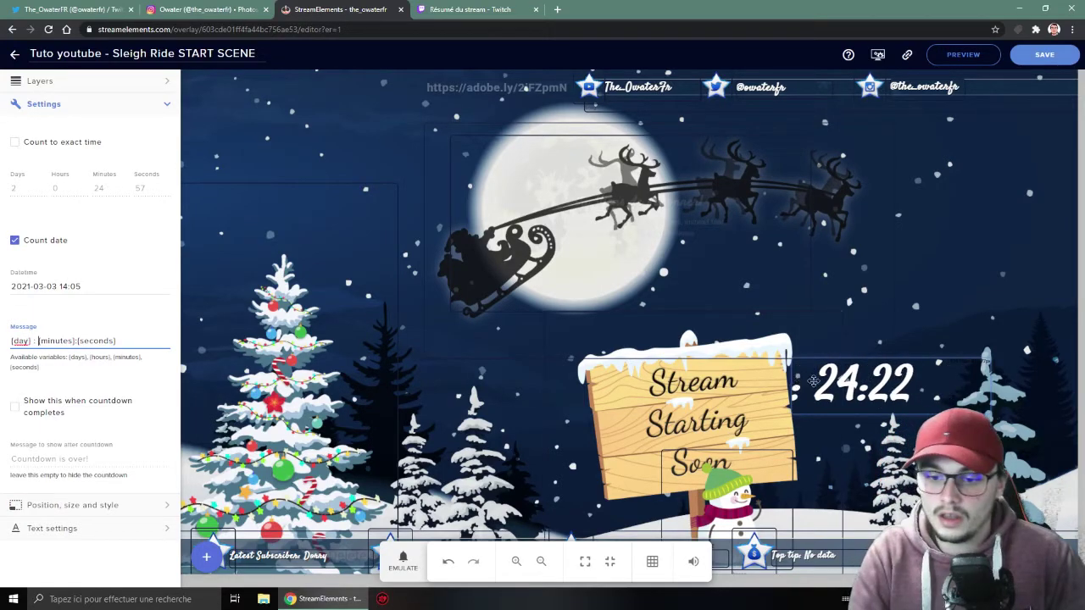
pyautogui.write('s')
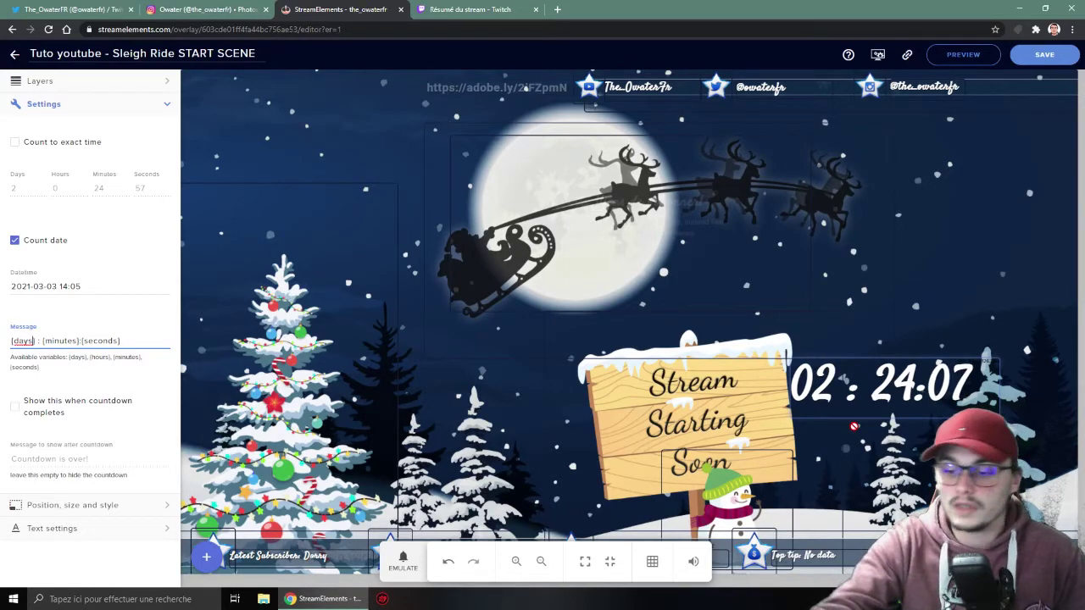
# - Change the latest follower label's message to "dernier Follower: {name}" and return to the overlay list
pyautogui.click(671, 413)
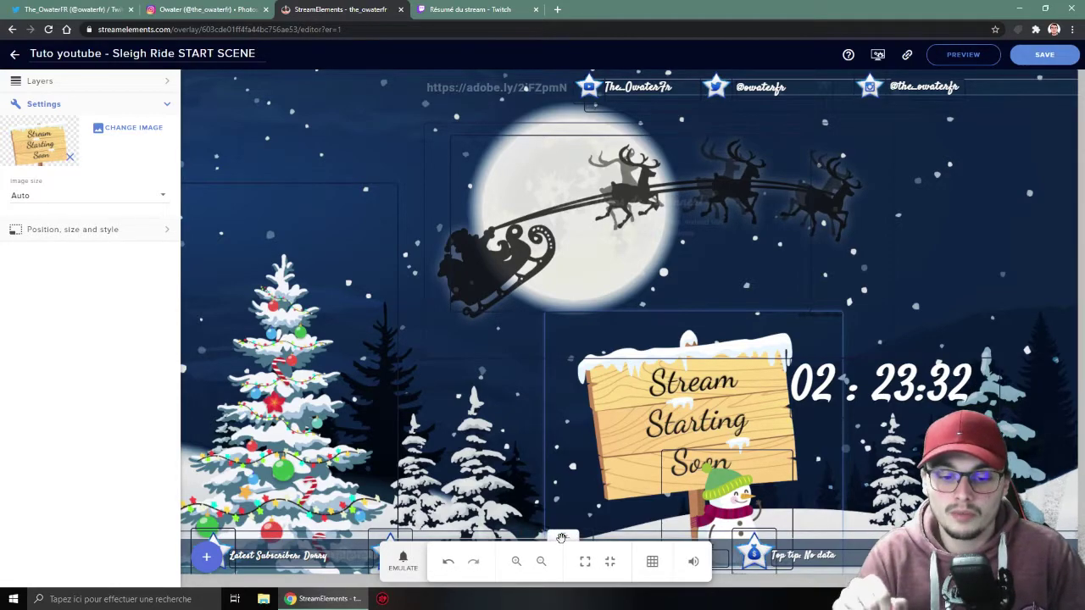
pyautogui.moveTo(561, 537); pyautogui.dragTo(416, 357)
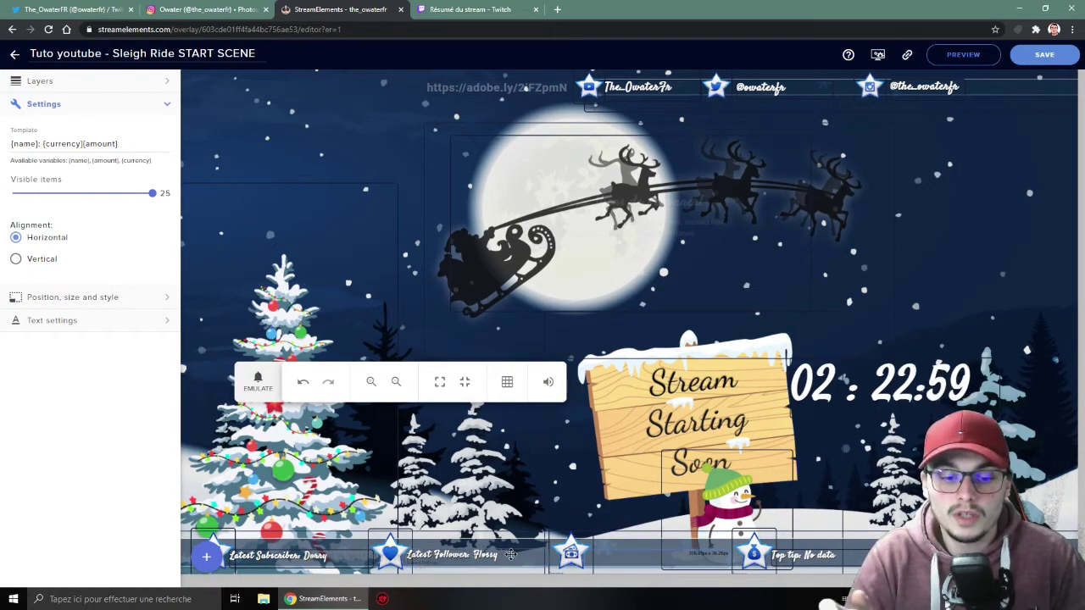
pyautogui.click(468, 557)
pyautogui.moveTo(36, 143); pyautogui.dragTo(2, 148)
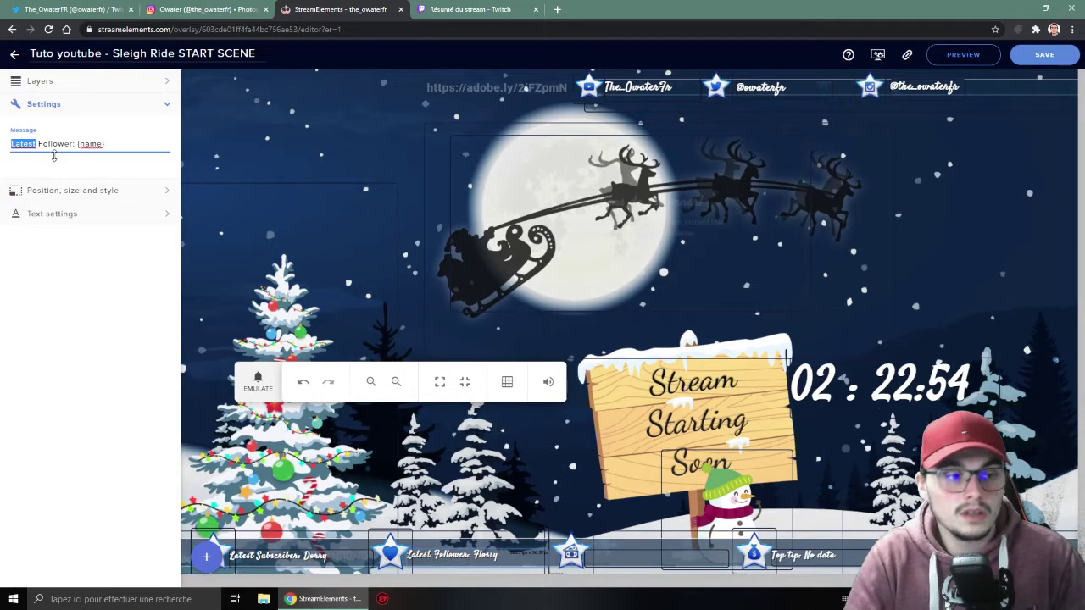
pyautogui.write('dernir')
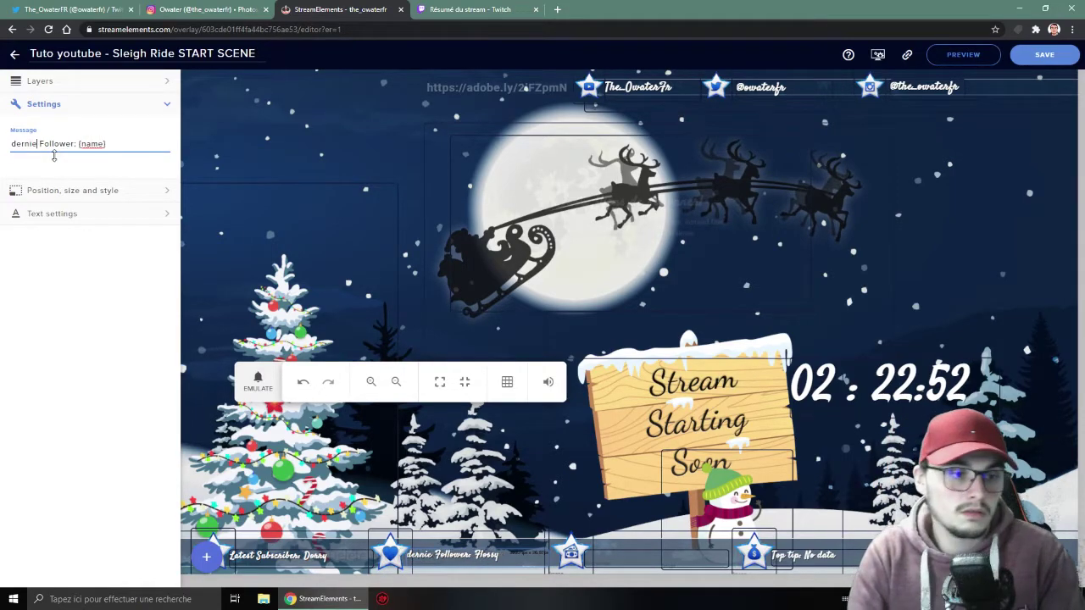
pyautogui.press('BackSpace')
pyautogui.write('er')
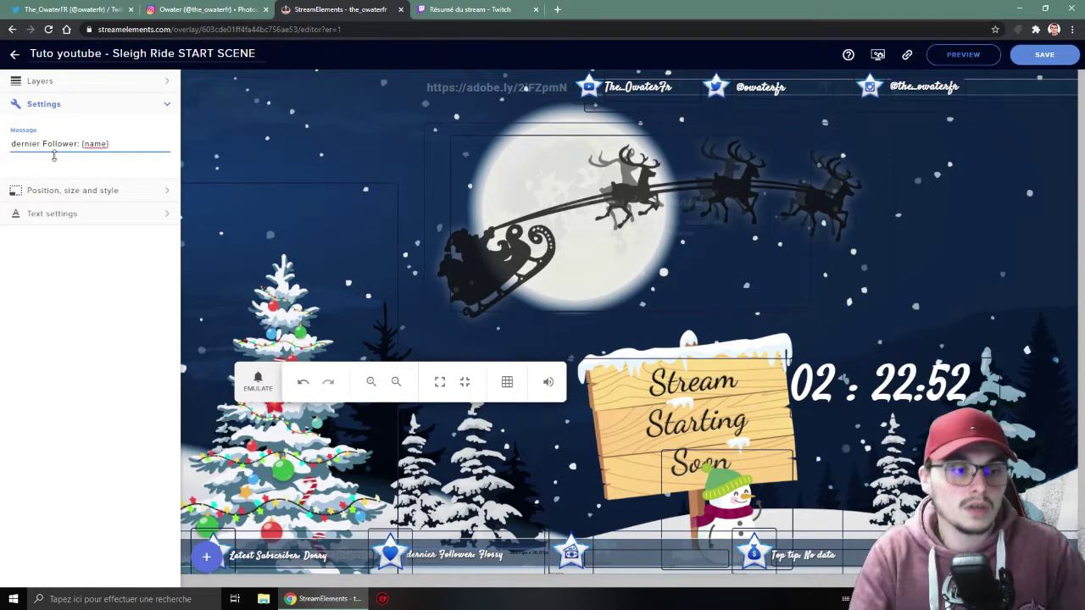
pyautogui.click(103, 345)
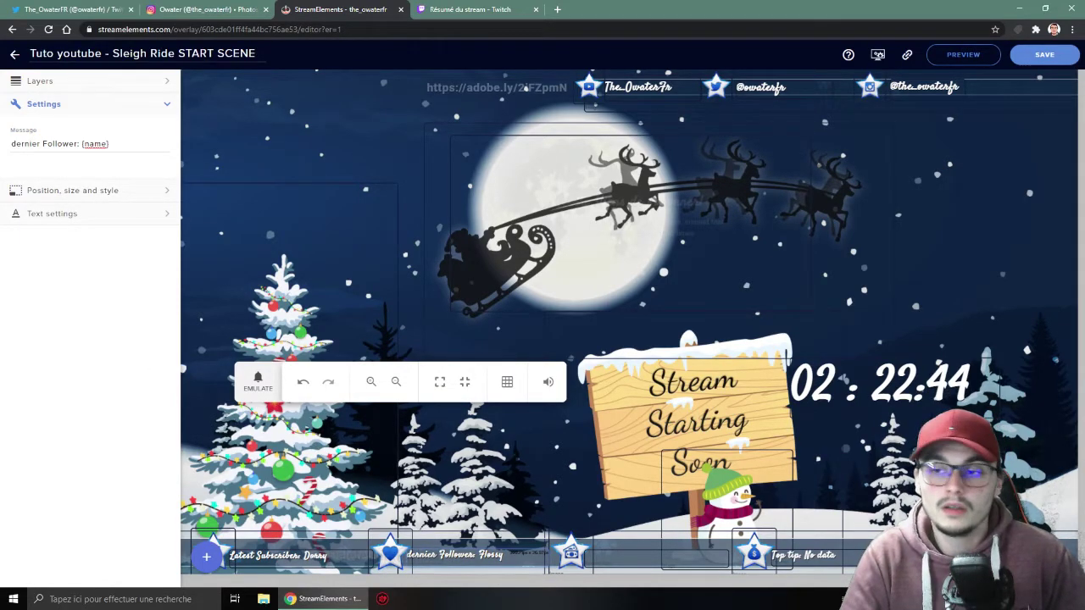
pyautogui.click(13, 55)
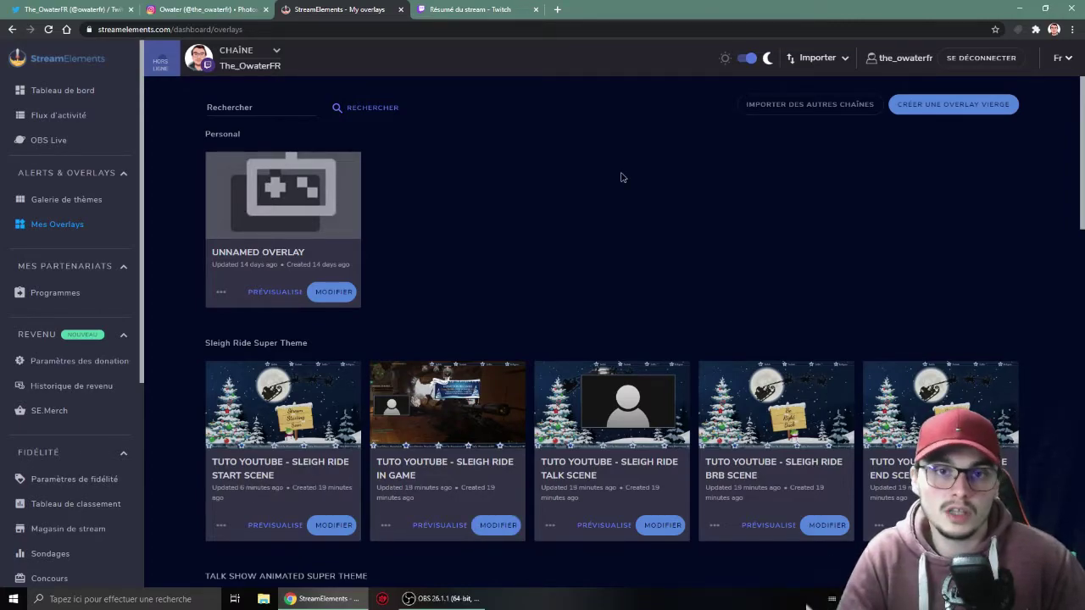
# - Switch to OBS and examine the stream information, including title, live notification, category, tags and language
pyautogui.click(444, 599)
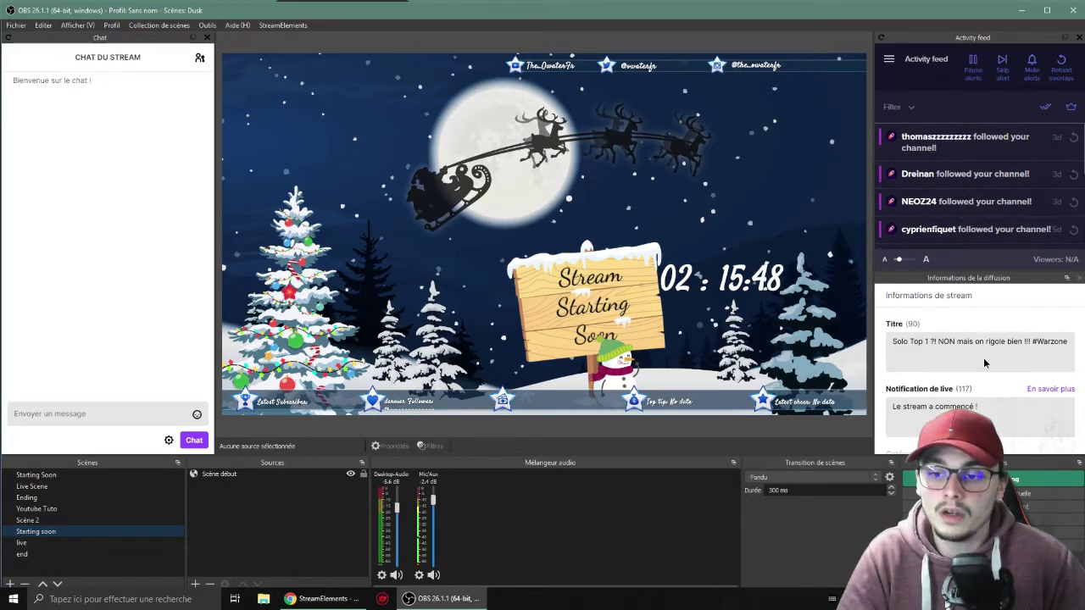
pyautogui.moveTo(893, 342)
pyautogui.mouseDown()
pyautogui.moveTo(992, 341)
pyautogui.moveTo(894, 352)
pyautogui.mouseUp()
pyautogui.scroll(-1, 965, 374)
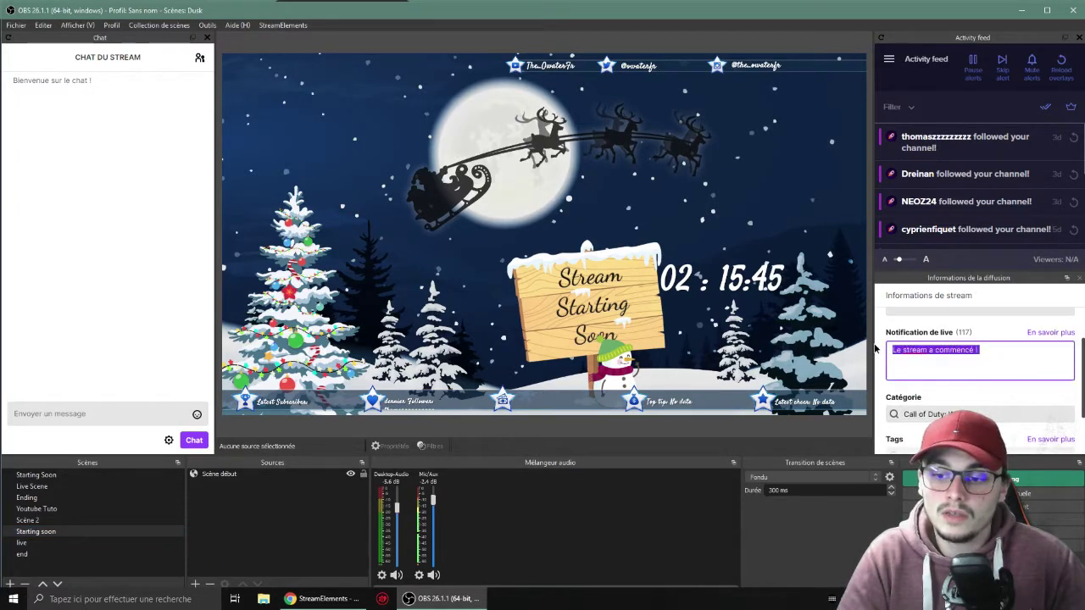
pyautogui.click(1010, 354)
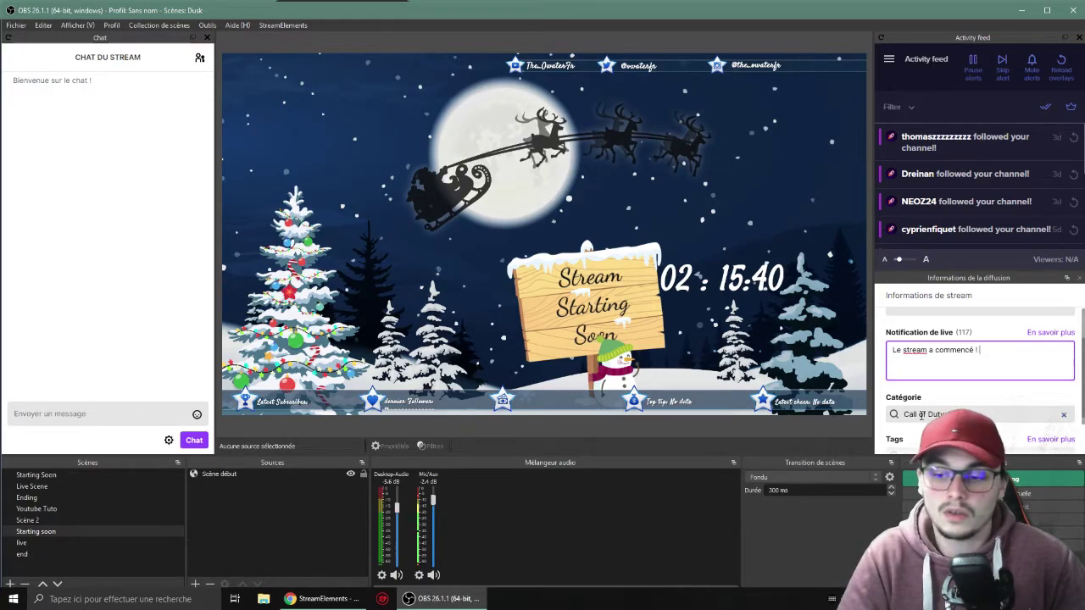
pyautogui.scroll(-1, 944, 358)
pyautogui.scroll(-1, 944, 358)
pyautogui.scroll(-1, 972, 412)
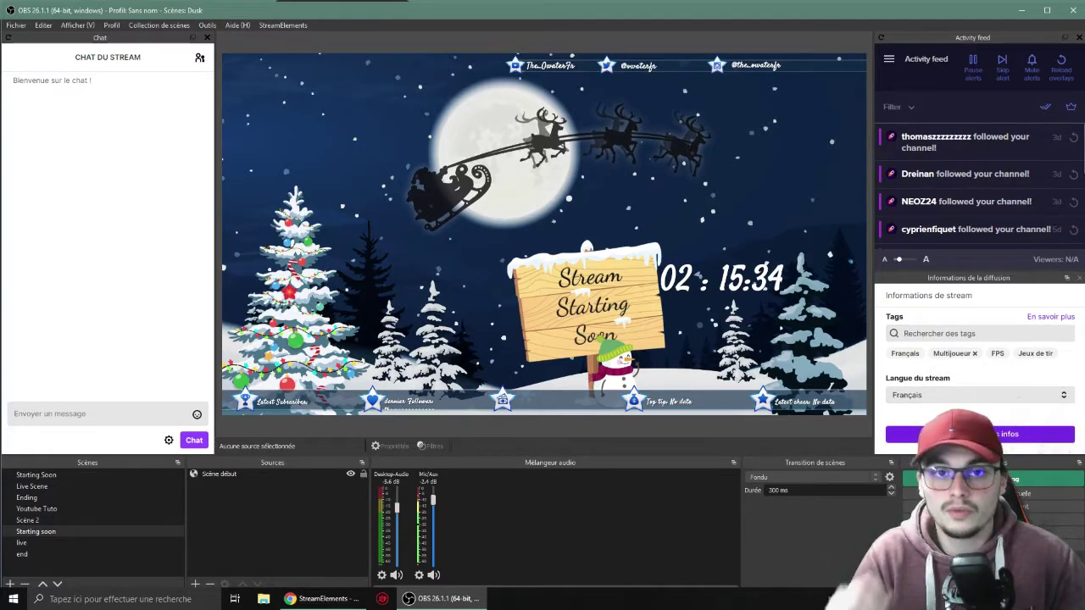
pyautogui.scroll(2, 977, 407)
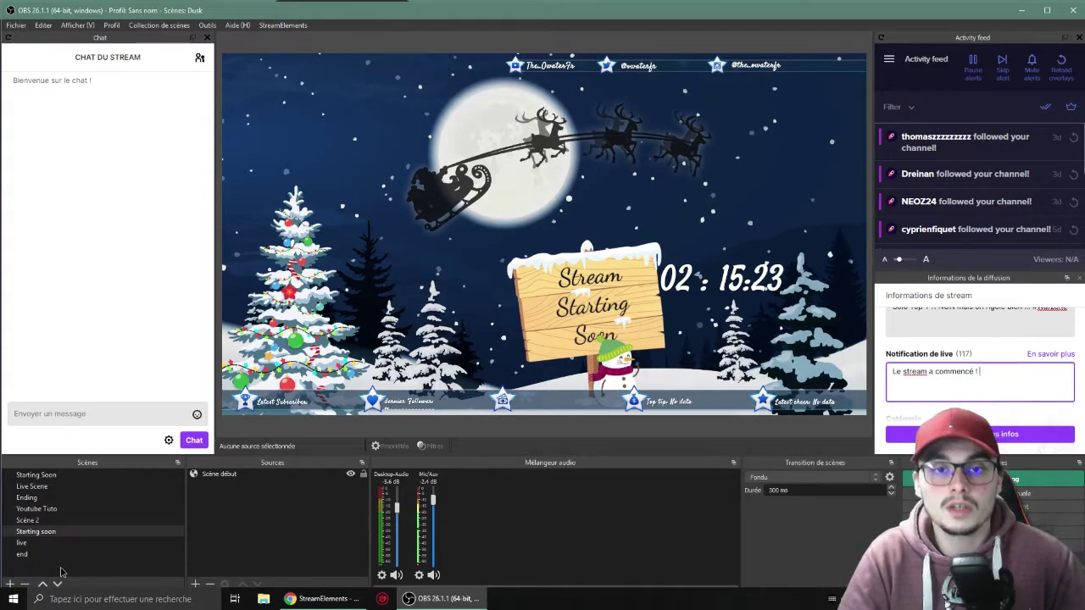
# - View the existing Starting Soon, Live Scene and Ending scenes one after another
pyautogui.click(48, 476)
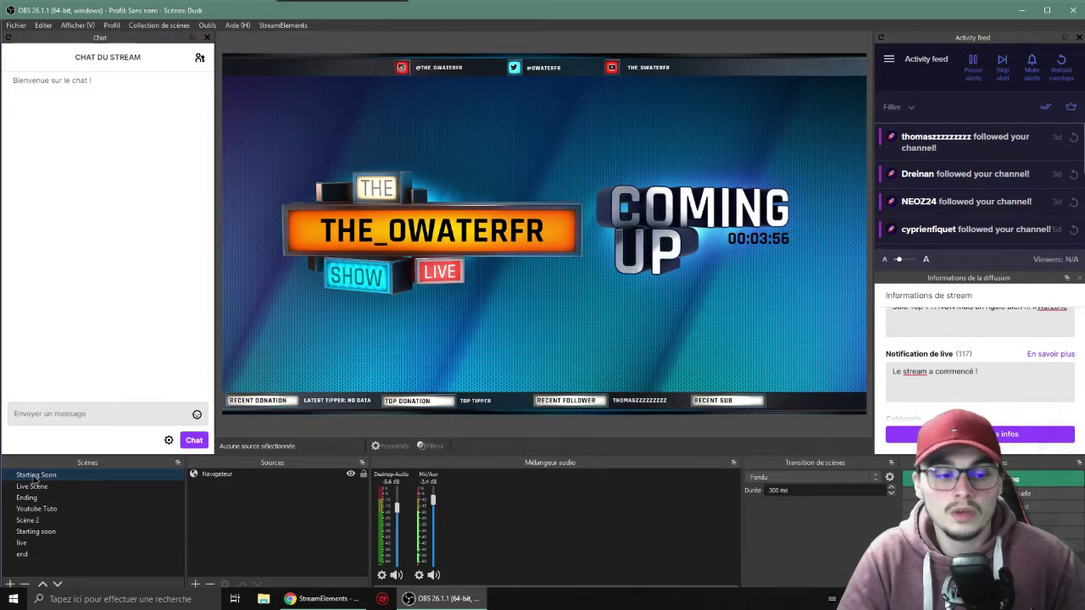
pyautogui.click(34, 488)
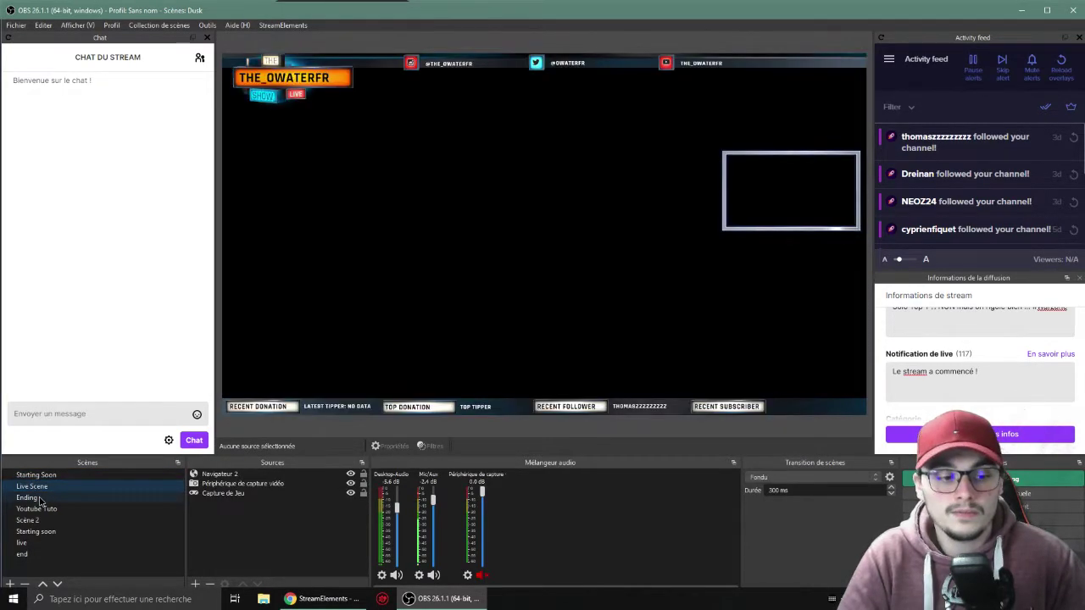
pyautogui.click(38, 498)
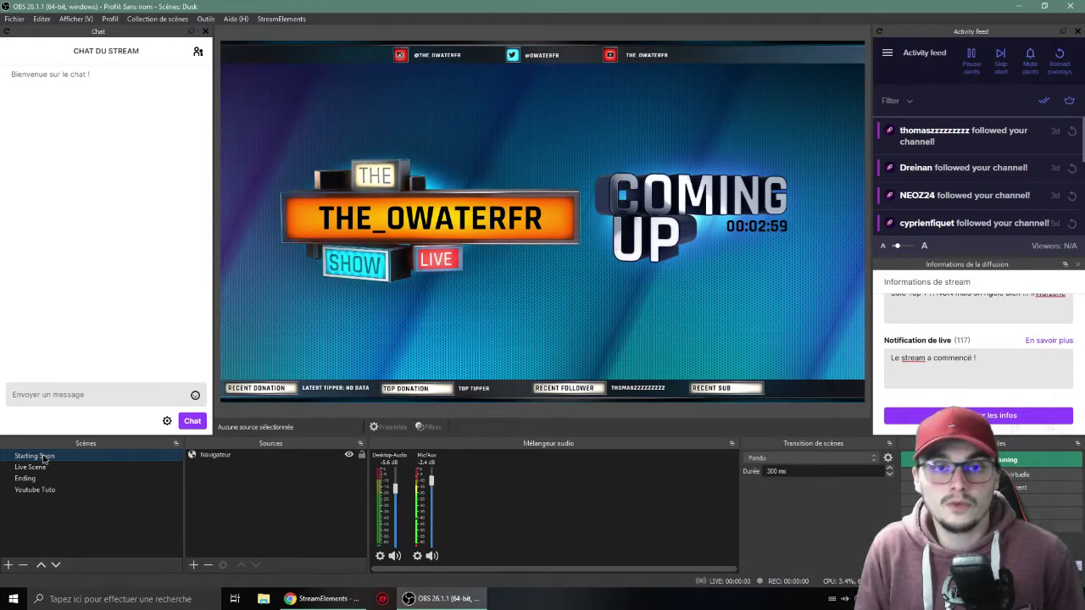
# - Add a new scene named "Starting soon"
pyautogui.click(8, 565)
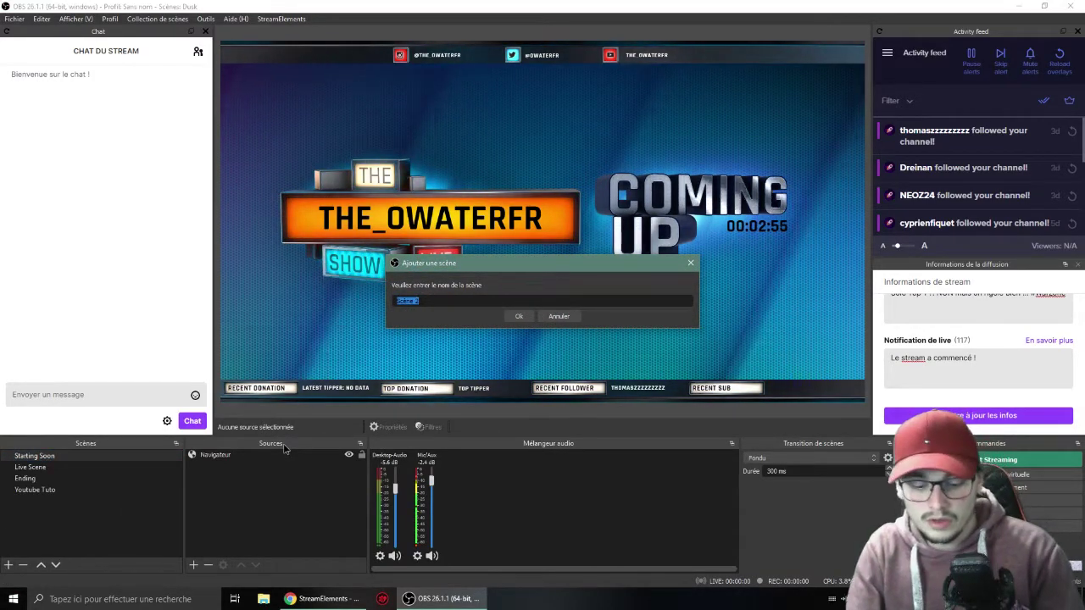
pyautogui.write('Starting soon')
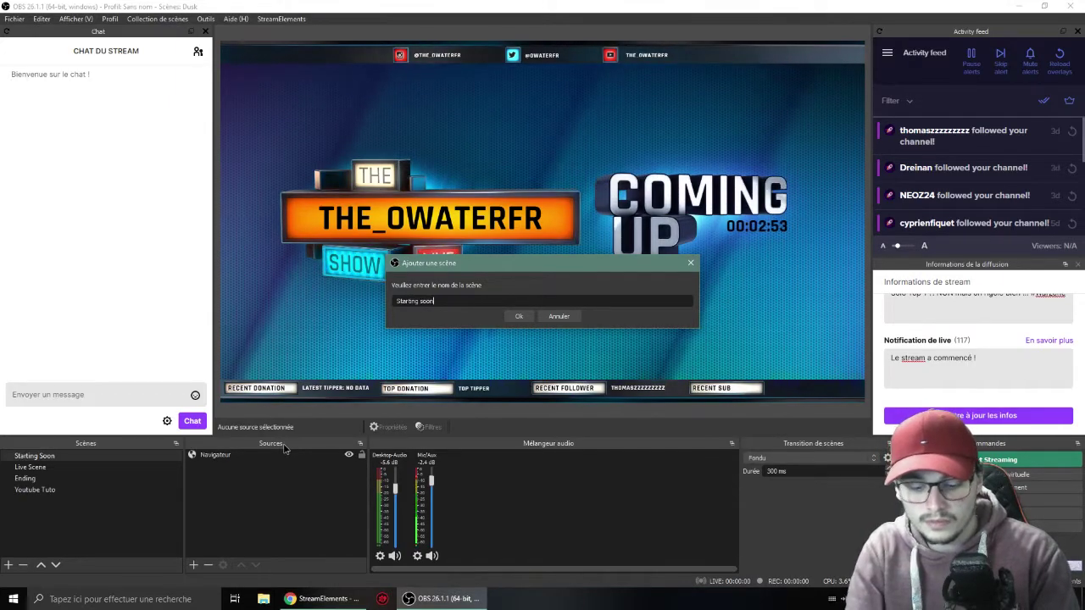
pyautogui.press('Return')
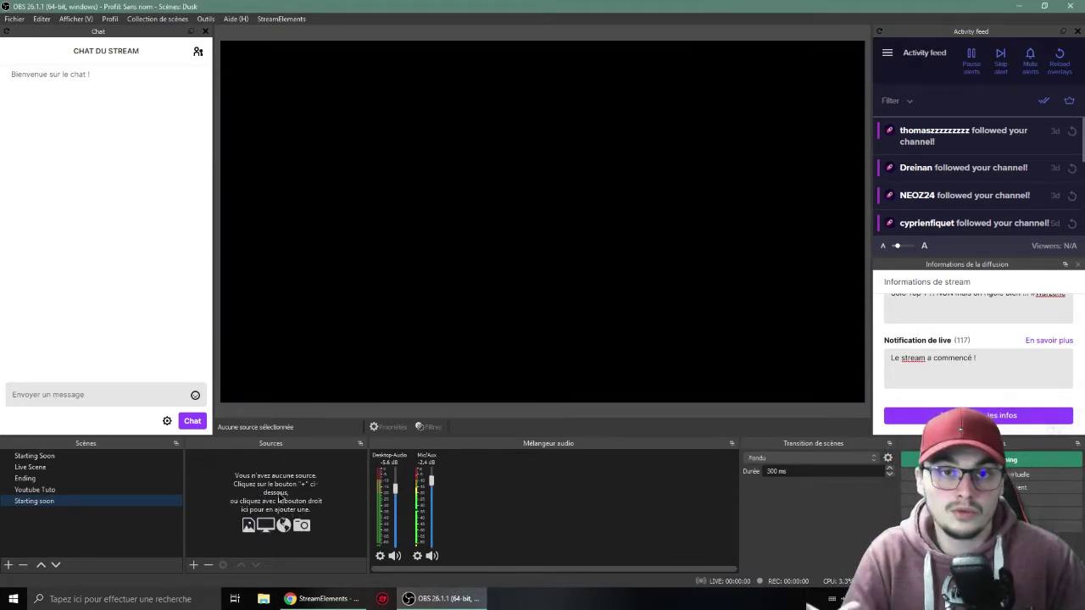
# - Add a new browser source (Navigateur) with its default name to the Starting soon scene
pyautogui.click(193, 565)
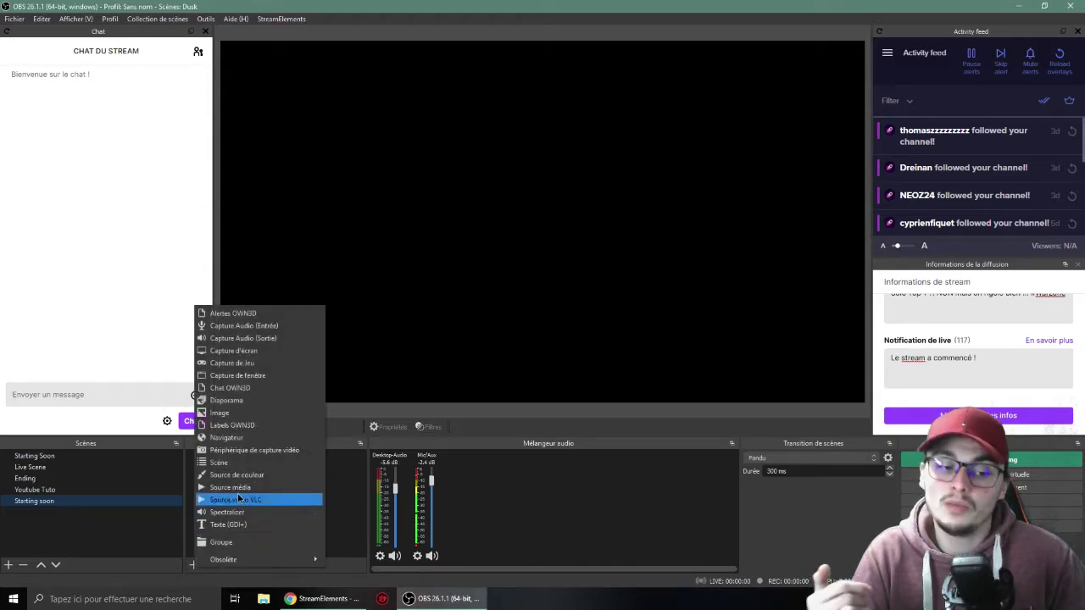
pyautogui.click(222, 437)
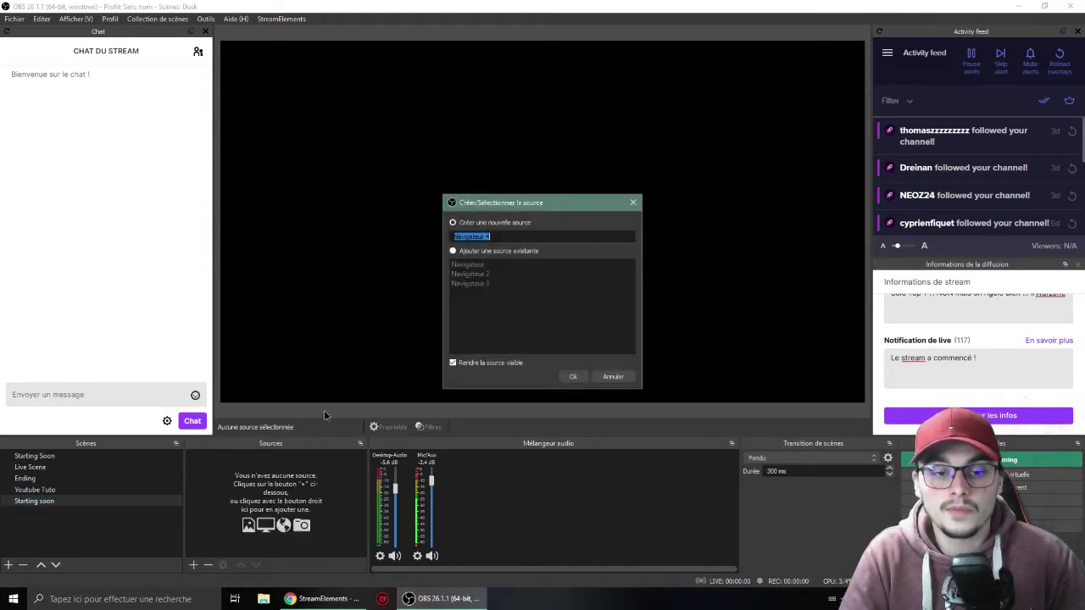
pyautogui.click(572, 376)
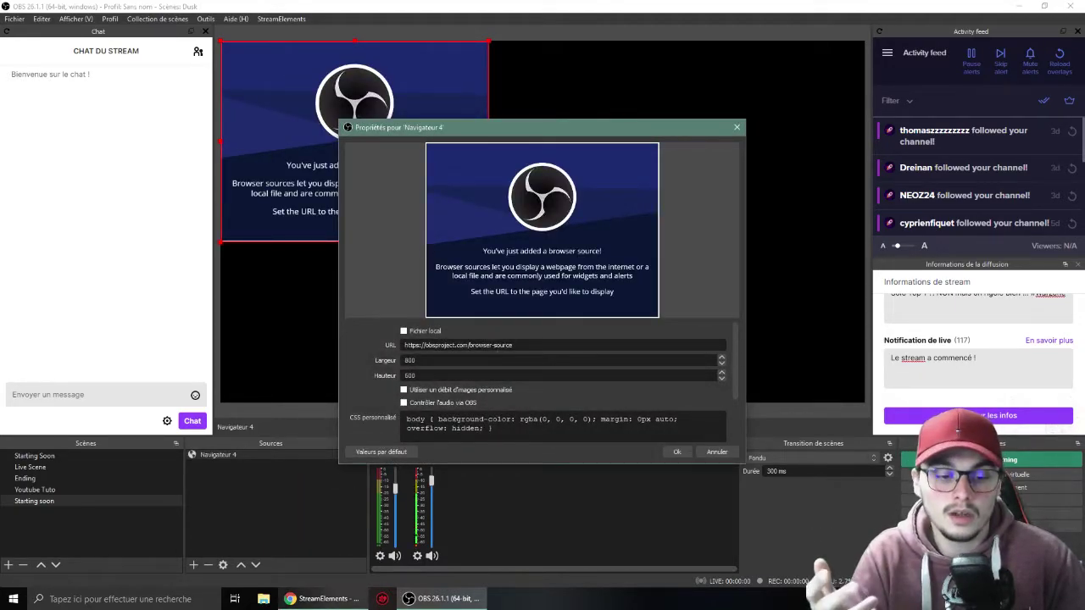
# - Copy the Sleigh Ride START SCENE overlay's URL from StreamElements and paste it into the browser source's URL in OBS
pyautogui.click(322, 598)
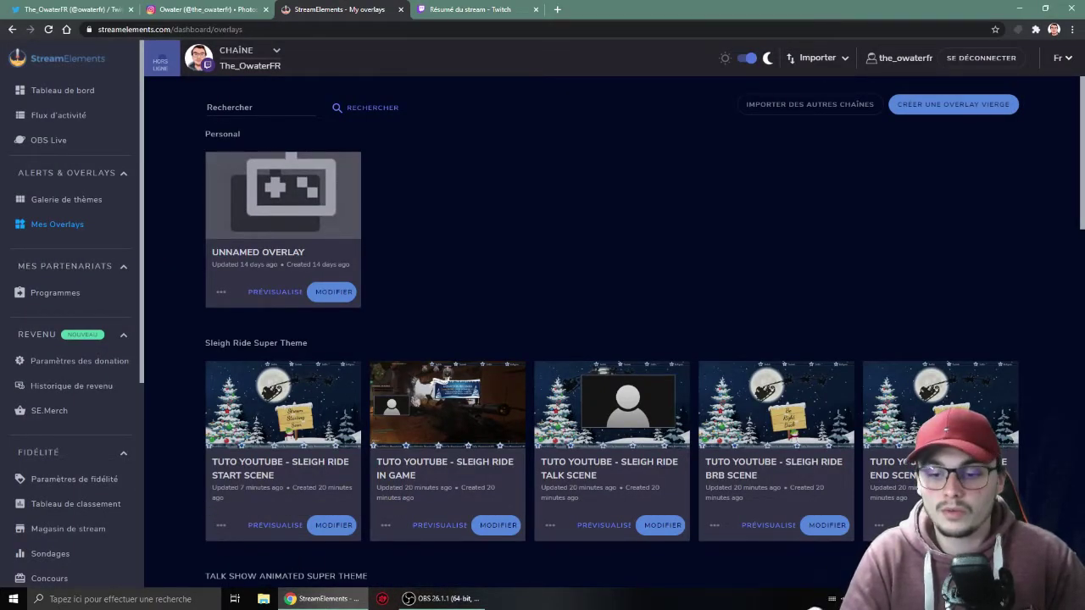
pyautogui.moveTo(213, 483); pyautogui.dragTo(303, 477)
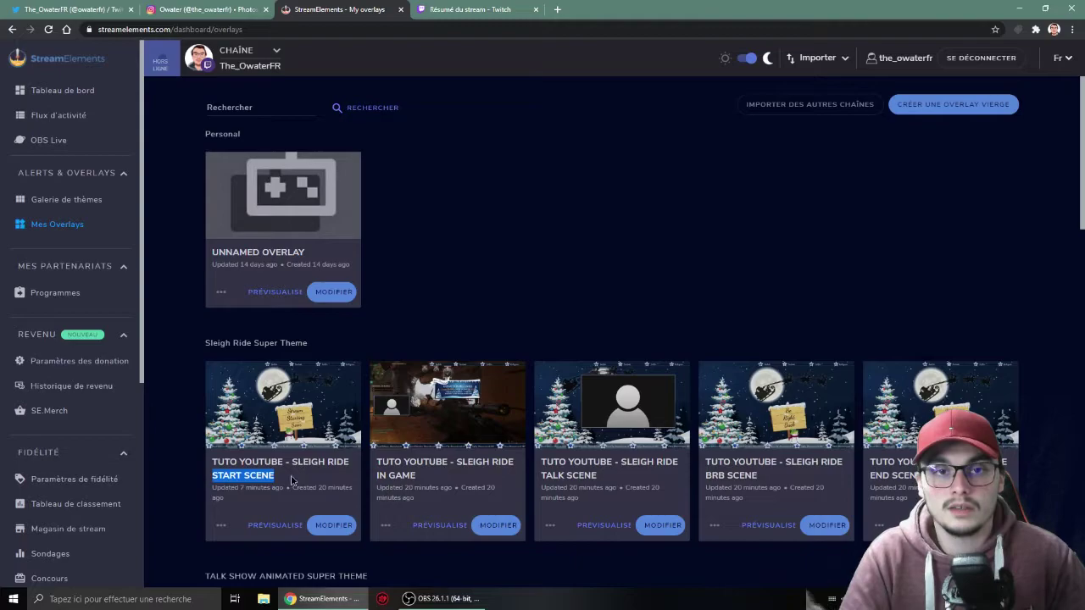
pyautogui.click(220, 526)
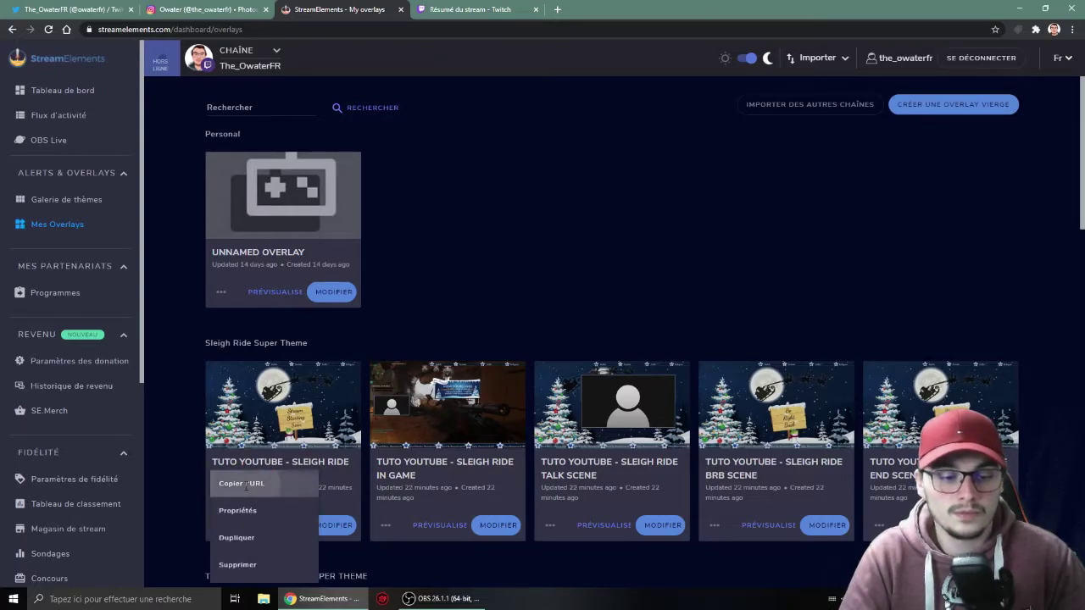
pyautogui.click(245, 485)
pyautogui.click(440, 598)
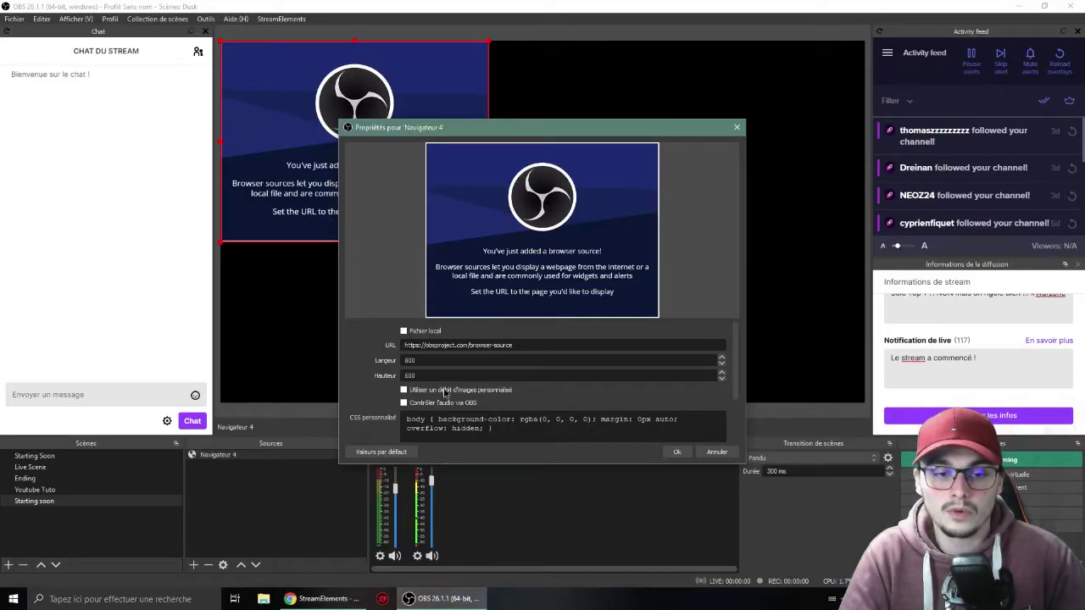
pyautogui.tripleClick(445, 345)
pyautogui.hotkey('ctrl', 'v')
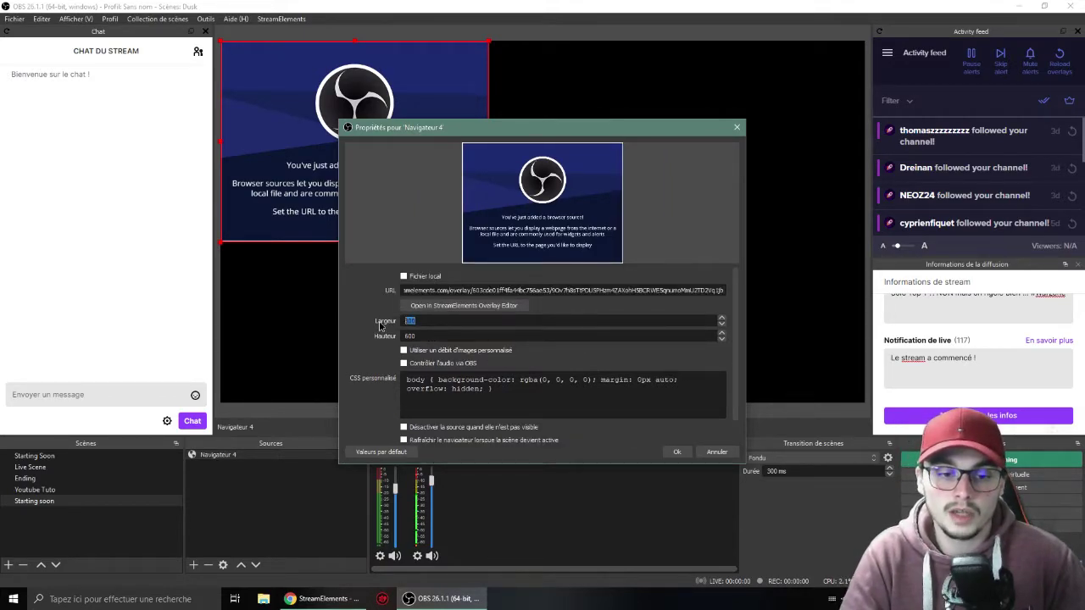
# - Set the browser source's width to 1920 and height to 1080, and accept its properties
pyautogui.write('1920')
pyautogui.click(428, 335)
pyautogui.click(437, 322)
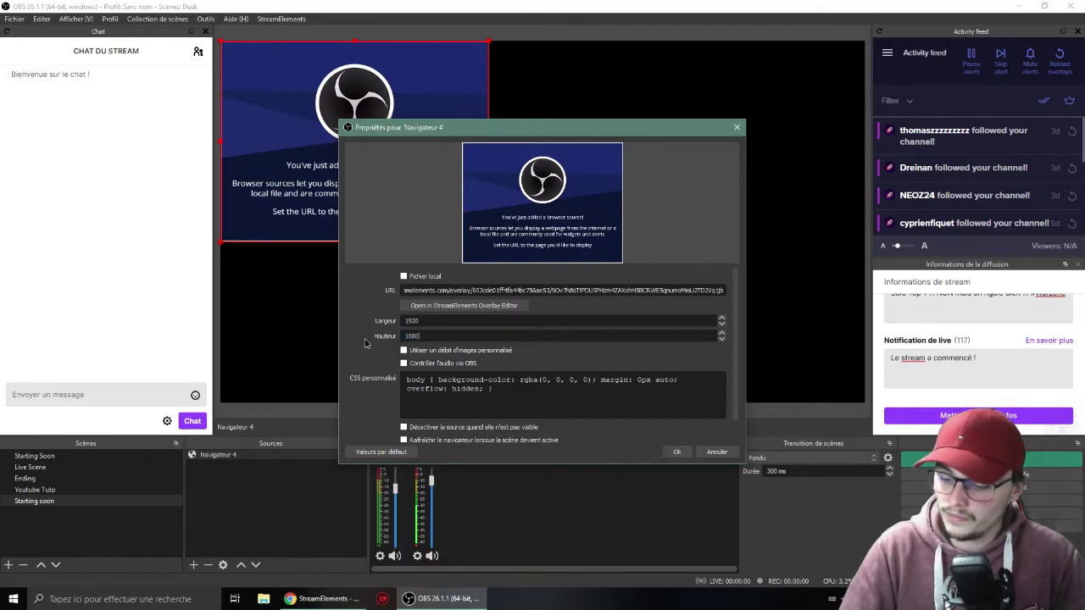
pyautogui.click(671, 452)
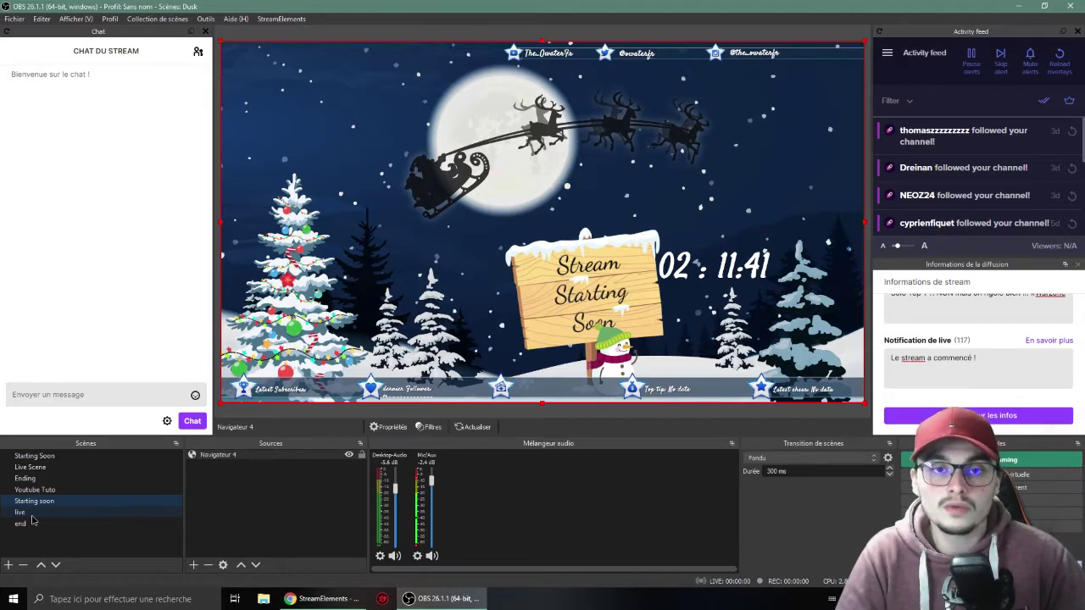
# - Add a new game capture source (Capture de Jeu) with its default name to the live scene
pyautogui.click(31, 519)
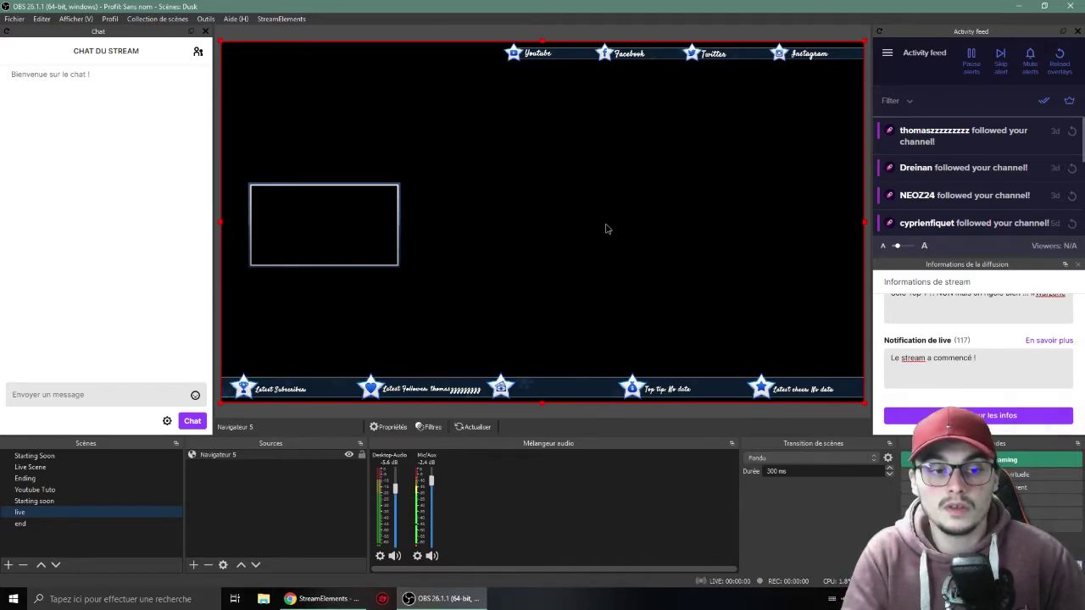
pyautogui.click(193, 564)
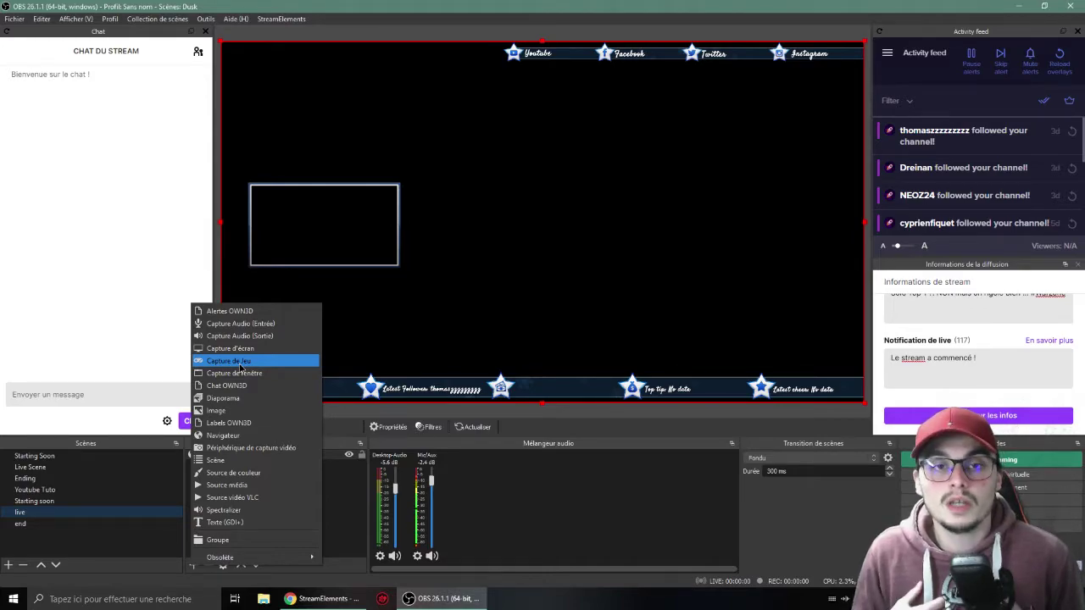
pyautogui.click(240, 362)
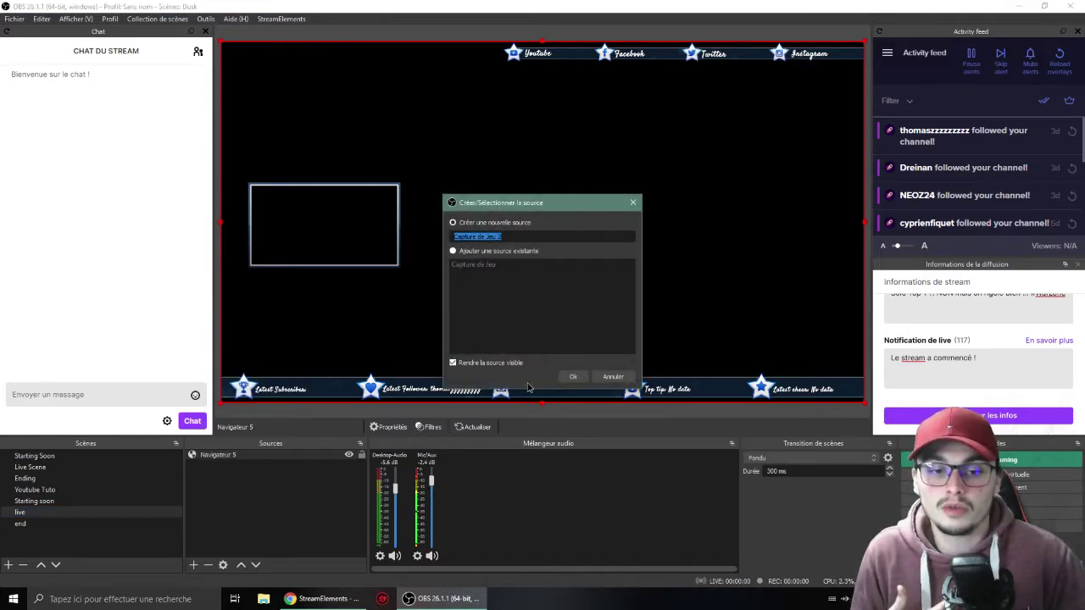
pyautogui.click(577, 382)
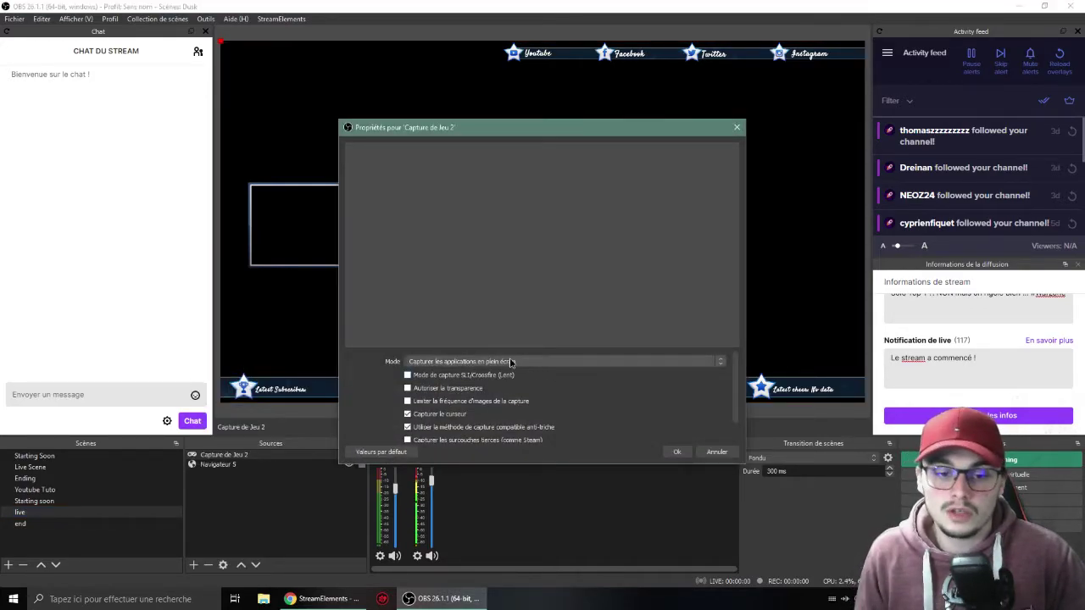
# - Set the game capture's mode to "Capturer une fenêtre spécifique" without choosing a window, and accept its properties
pyautogui.click(510, 362)
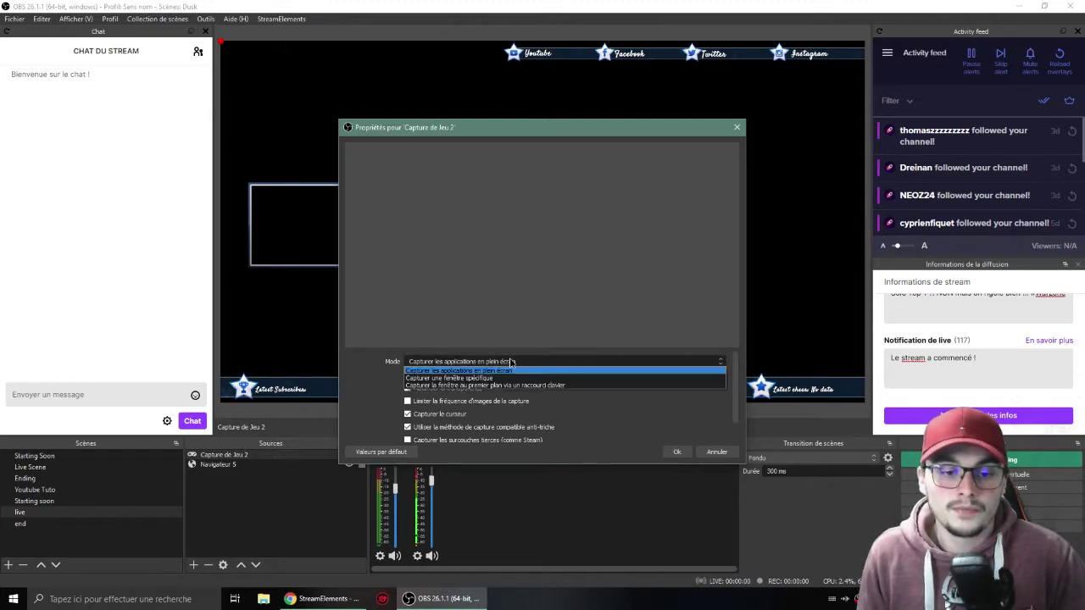
pyautogui.click(459, 378)
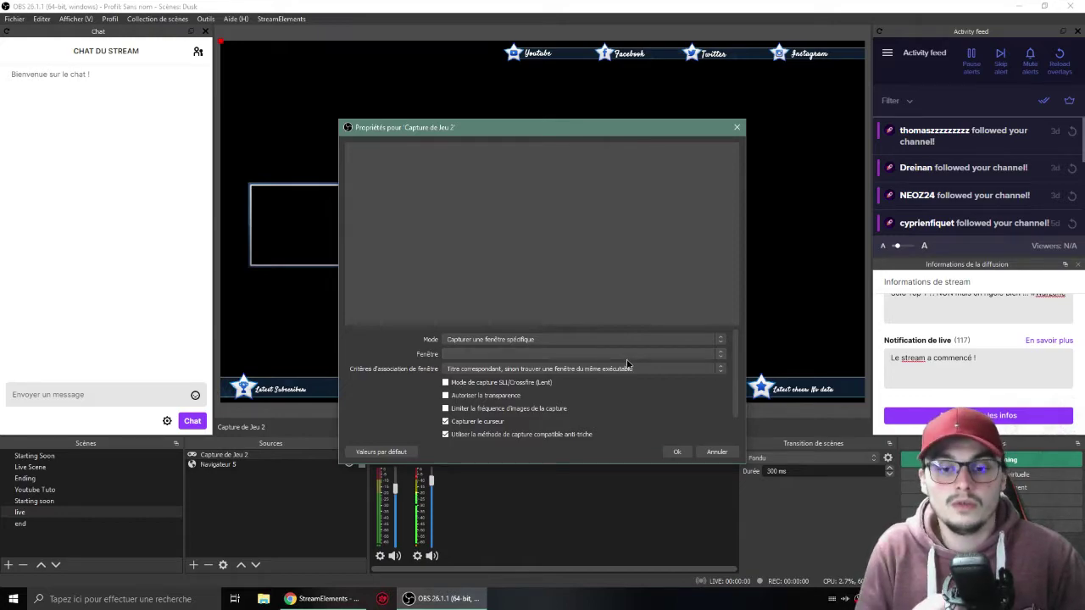
pyautogui.click(719, 355)
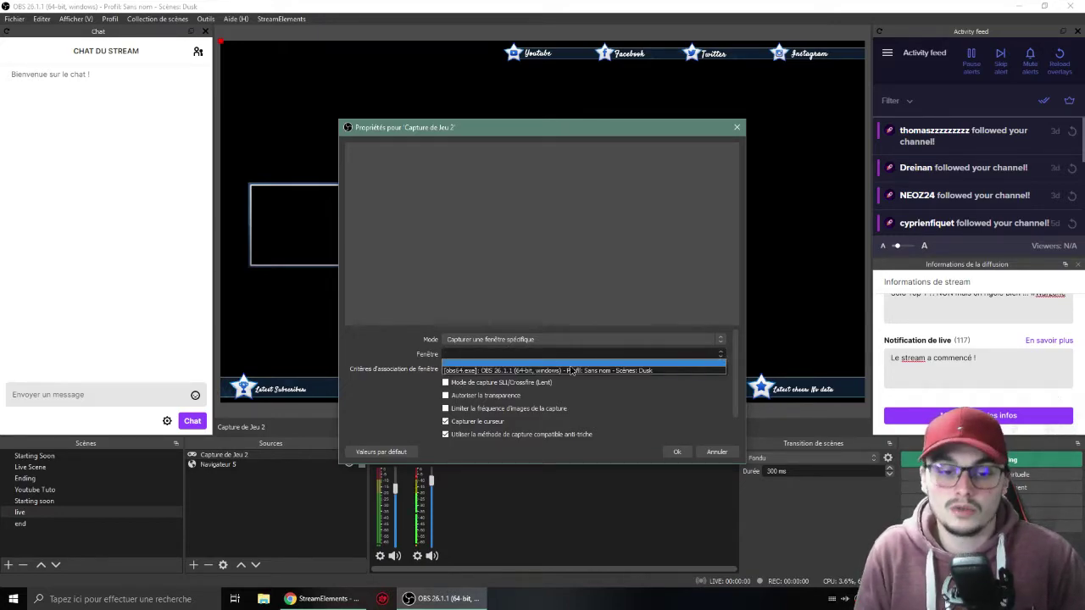
pyautogui.click(621, 413)
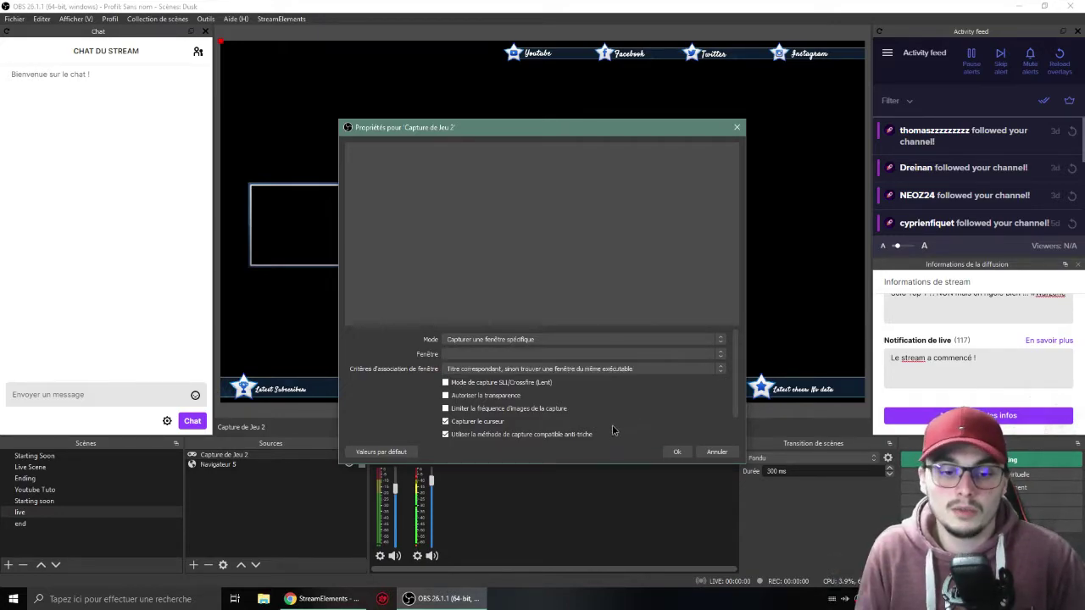
pyautogui.scroll(-1, 407, 379)
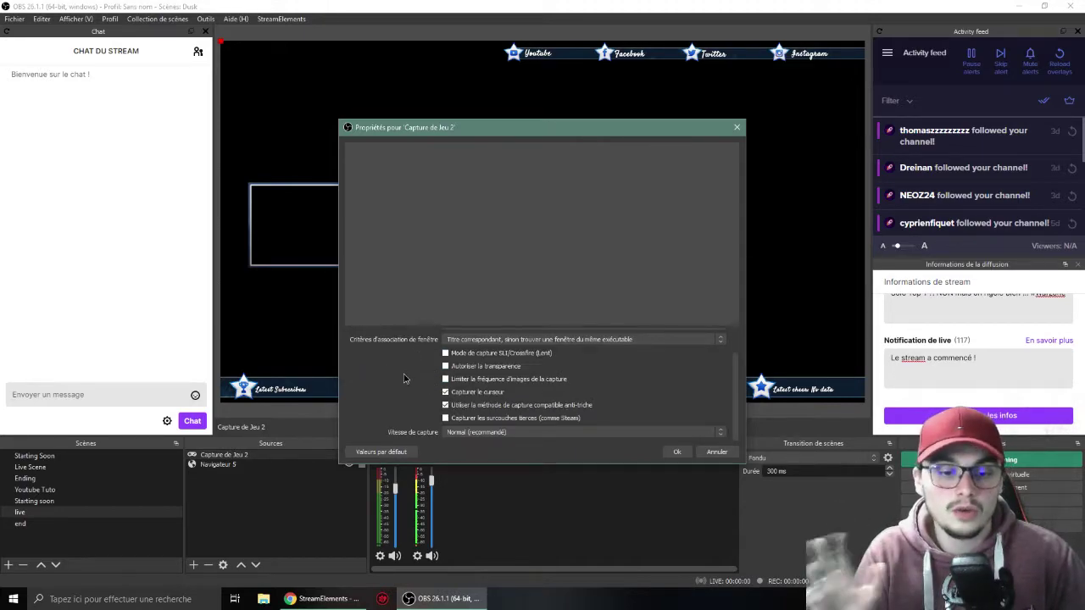
pyautogui.click(676, 451)
# - Add the existing video capture device (Périphérique de capture vidéo) to the live scene and move the browser source above all other sources
pyautogui.click(193, 564)
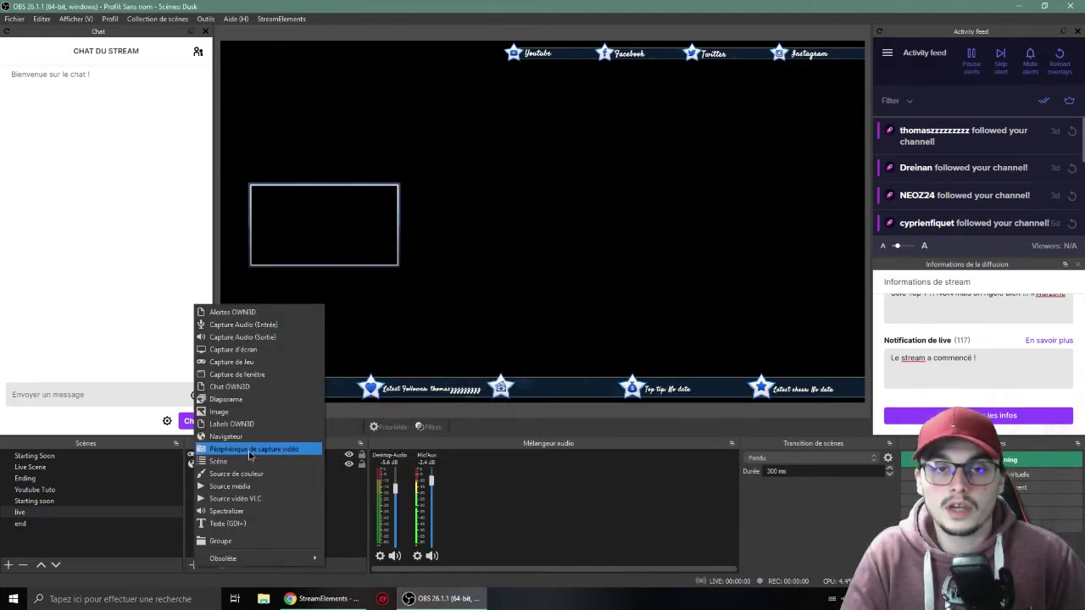
pyautogui.click(249, 450)
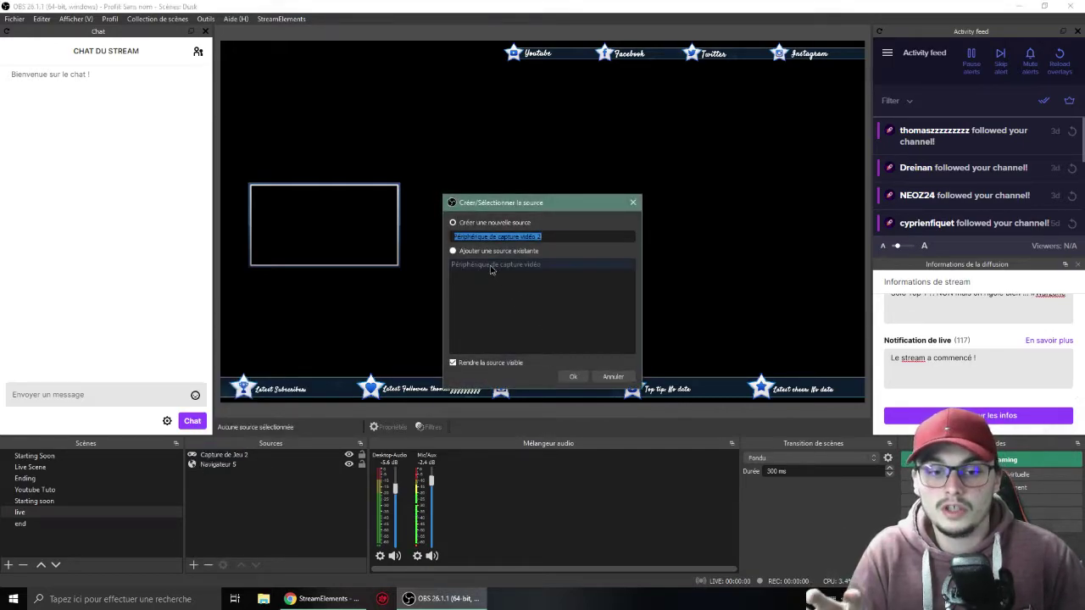
pyautogui.click(455, 252)
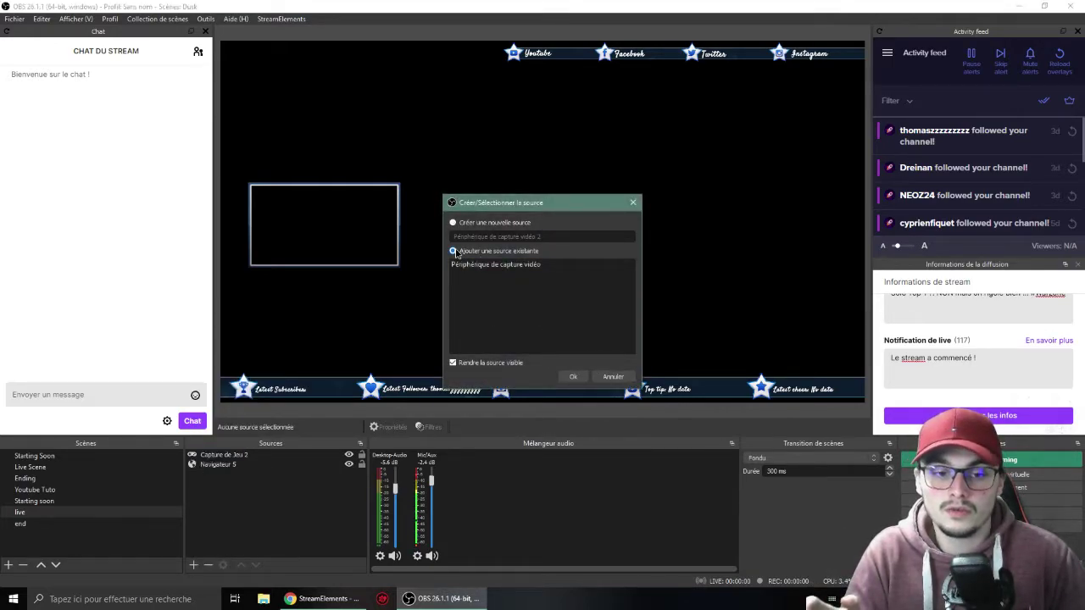
pyautogui.click(471, 265)
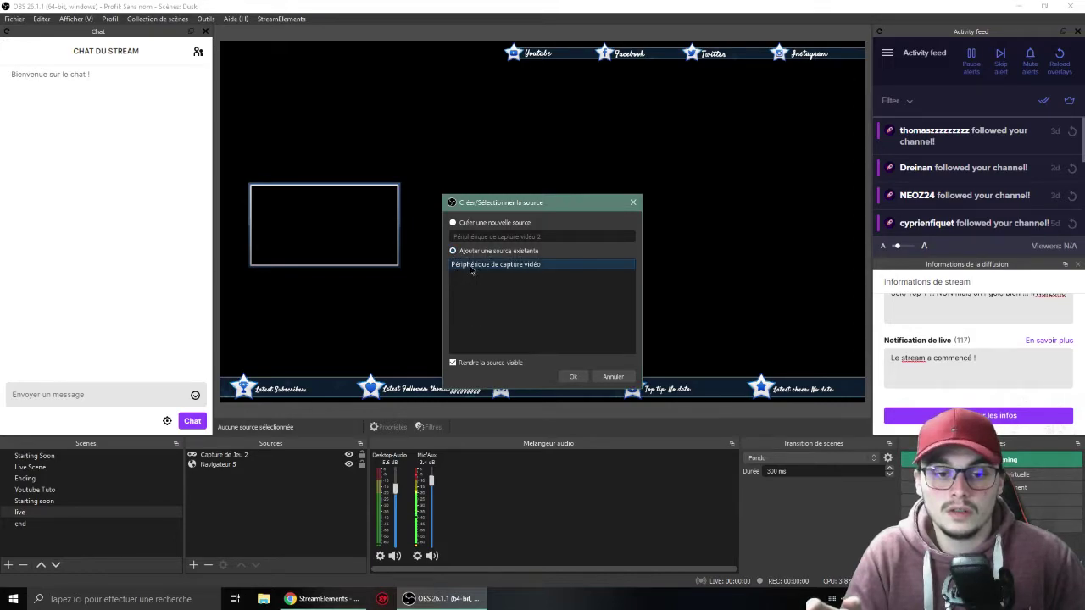
pyautogui.click(573, 377)
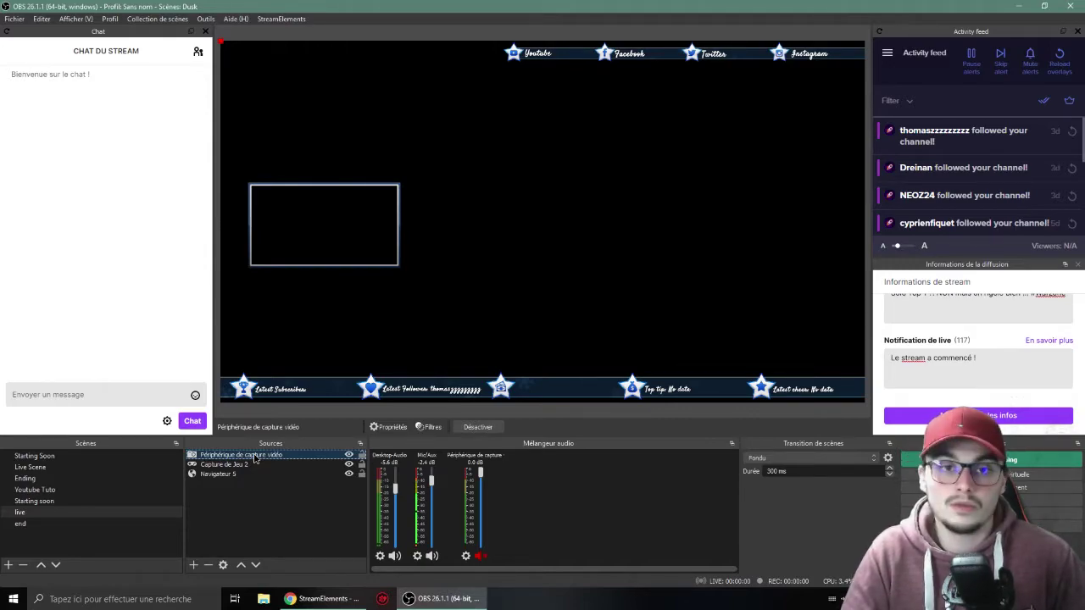
pyautogui.moveTo(229, 479); pyautogui.dragTo(231, 455)
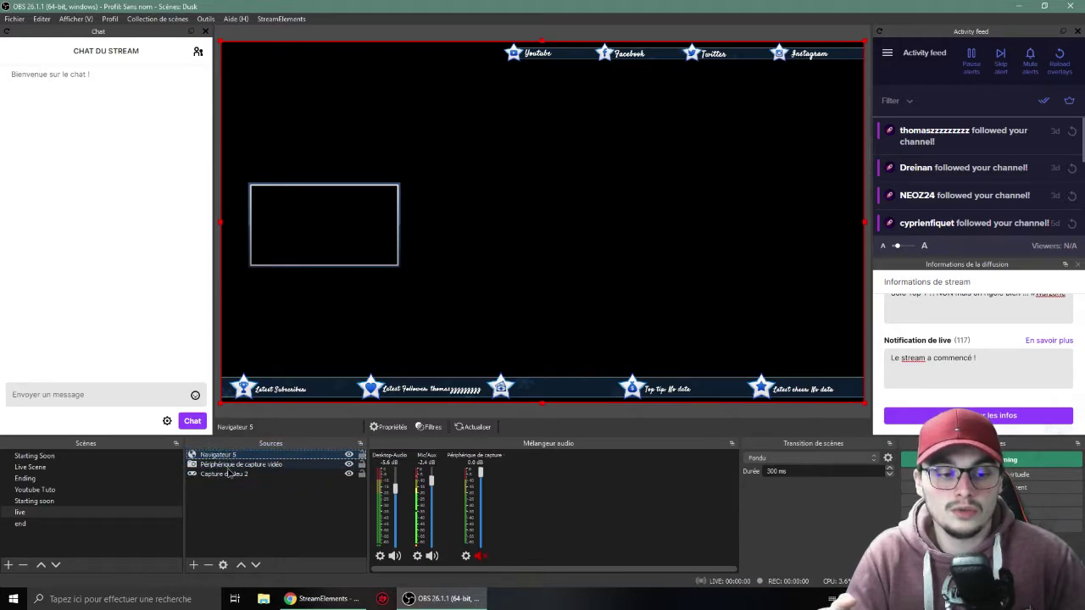
# - Shrink the video capture device and position it so that it fills the overlay's webcam frame
pyautogui.click(228, 466)
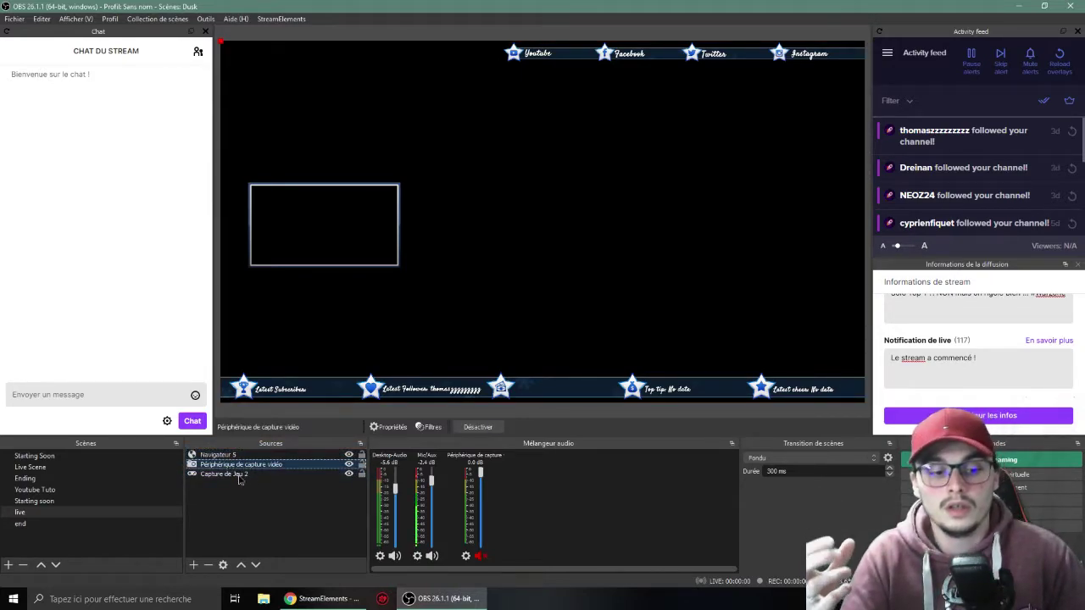
pyautogui.moveTo(231, 49); pyautogui.dragTo(669, 286)
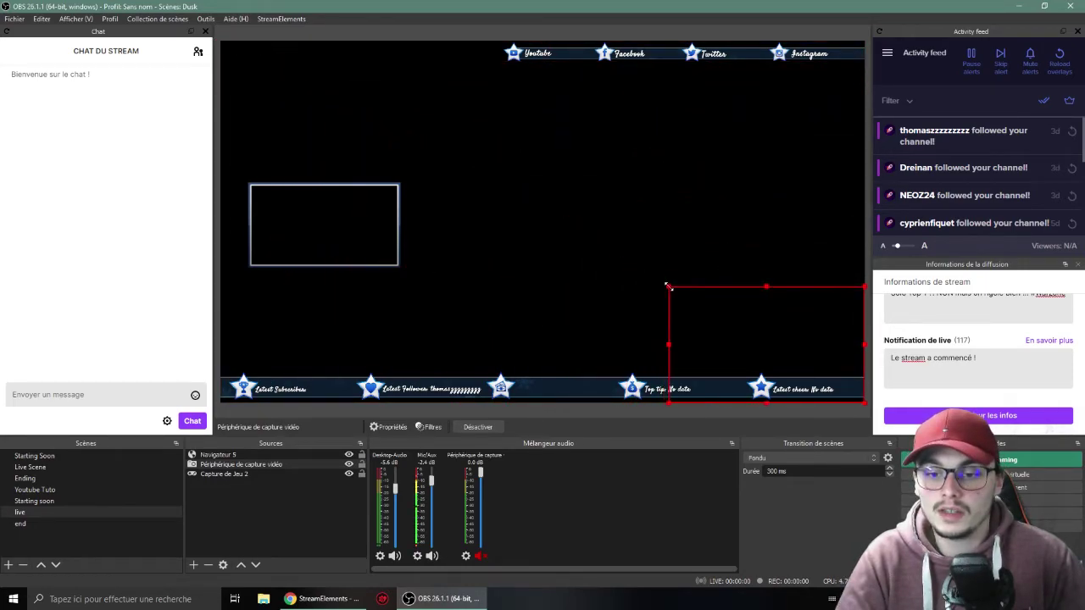
pyautogui.moveTo(738, 310); pyautogui.dragTo(311, 193)
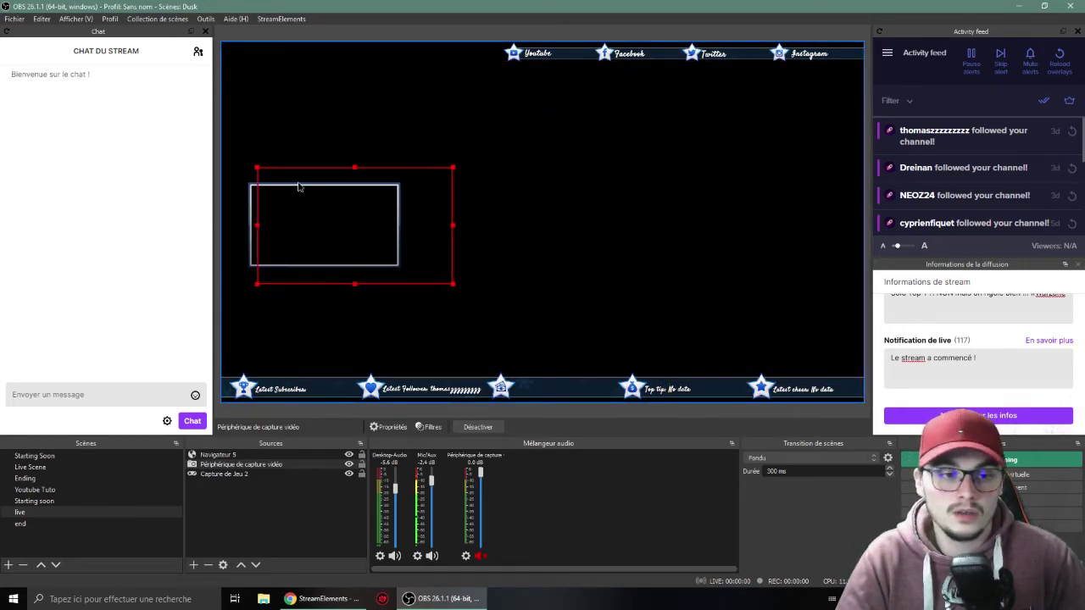
pyautogui.moveTo(257, 167); pyautogui.dragTo(320, 202)
pyautogui.moveTo(376, 240); pyautogui.dragTo(317, 223)
pyautogui.moveTo(378, 263); pyautogui.dragTo(396, 264)
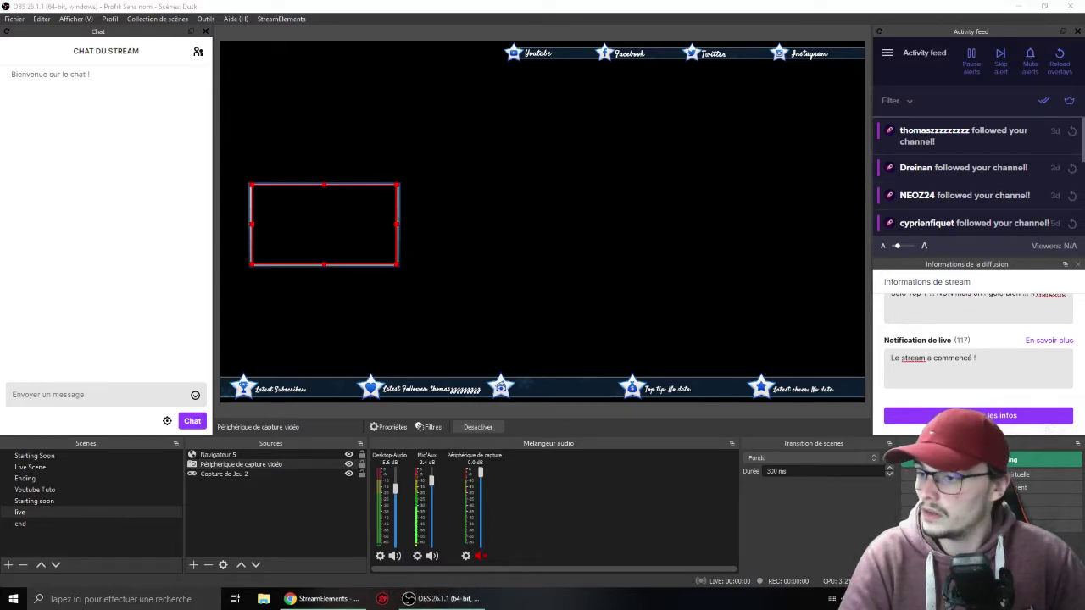
pyautogui.doubleClick(224, 474)
pyautogui.click(466, 361)
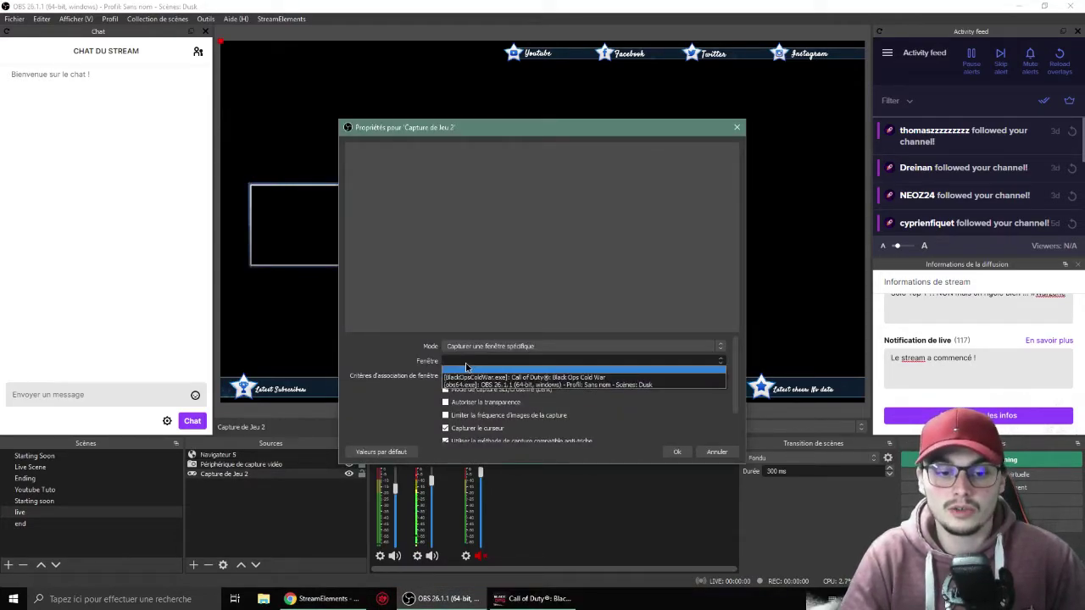
pyautogui.click(710, 444)
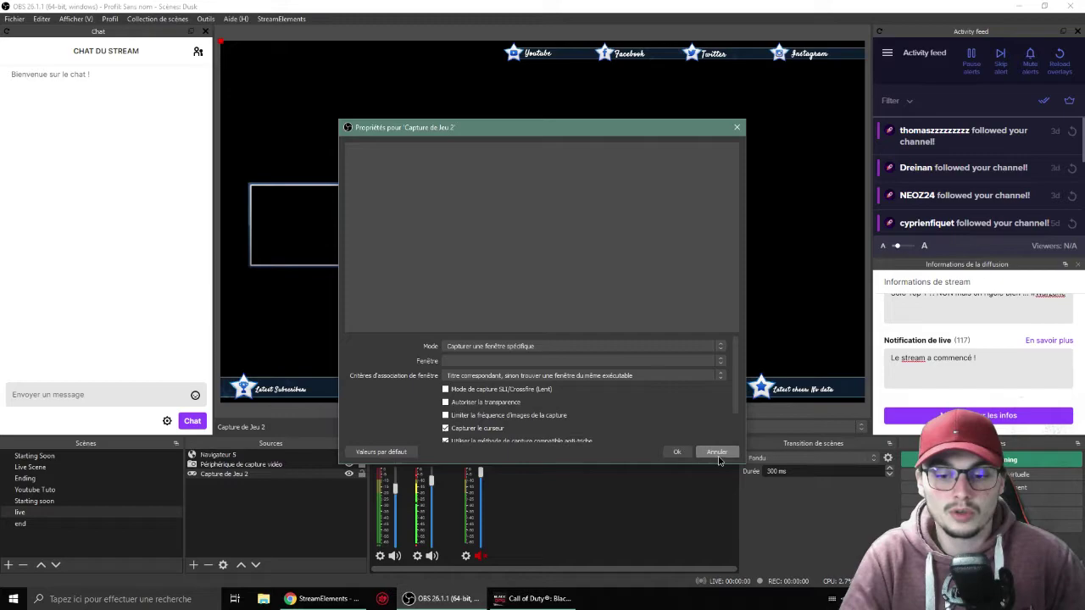
pyautogui.click(716, 452)
# - Set the game capture's window to "[BlackOpsColdWar.exe]: Call of Duty®: Black Ops Cold War" and accept its properties
pyautogui.doubleClick(219, 476)
pyautogui.click(500, 361)
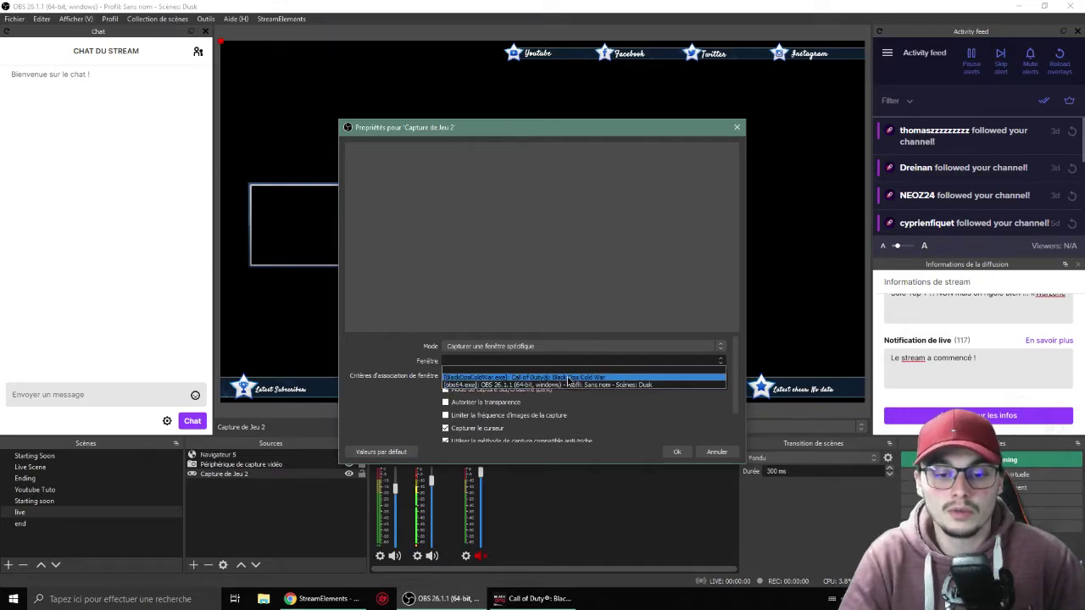
pyautogui.click(568, 377)
pyautogui.click(677, 452)
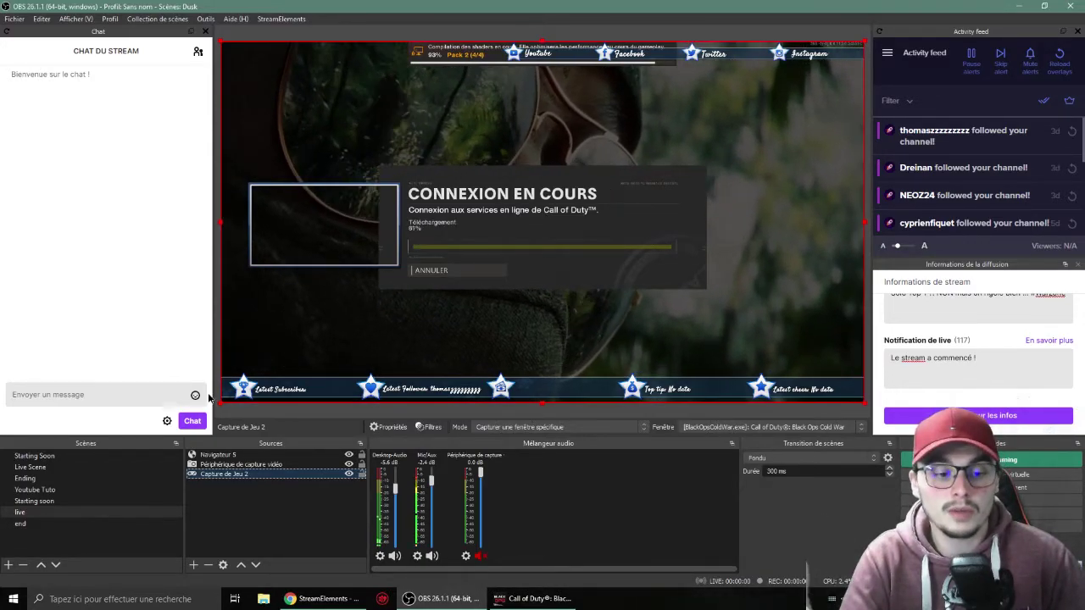
# - Inspect the video capture device and the game capture in the live scene's preview one after another
pyautogui.click(244, 465)
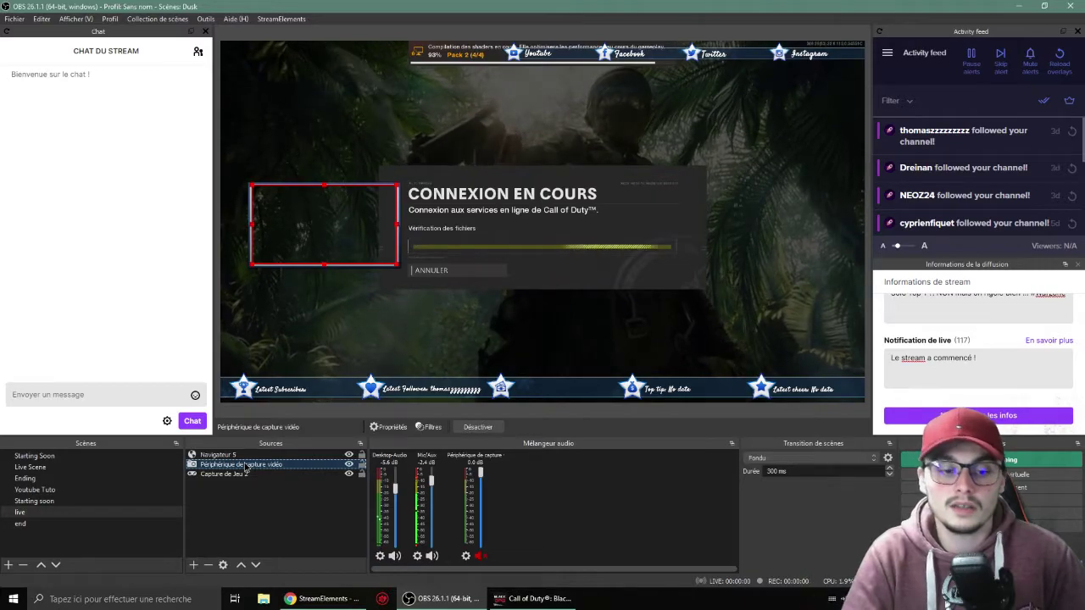
pyautogui.moveTo(225, 476)
pyautogui.mouseDown()
pyautogui.moveTo(230, 452)
pyautogui.moveTo(228, 475)
pyautogui.mouseUp()
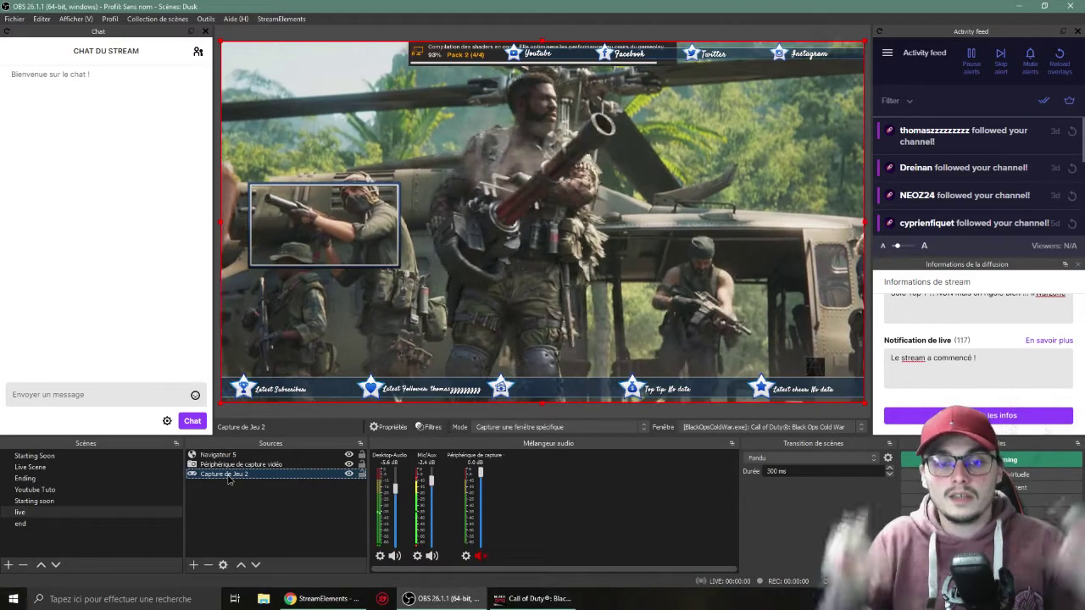
pyautogui.click(273, 539)
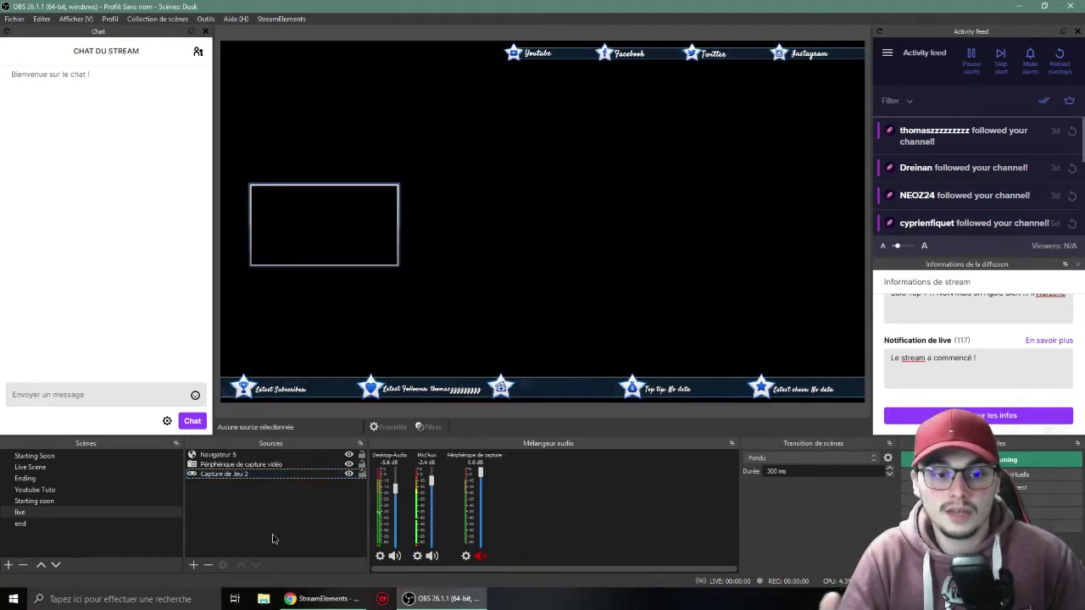
# - View the end scene and the source types that can be added to it
pyautogui.click(31, 525)
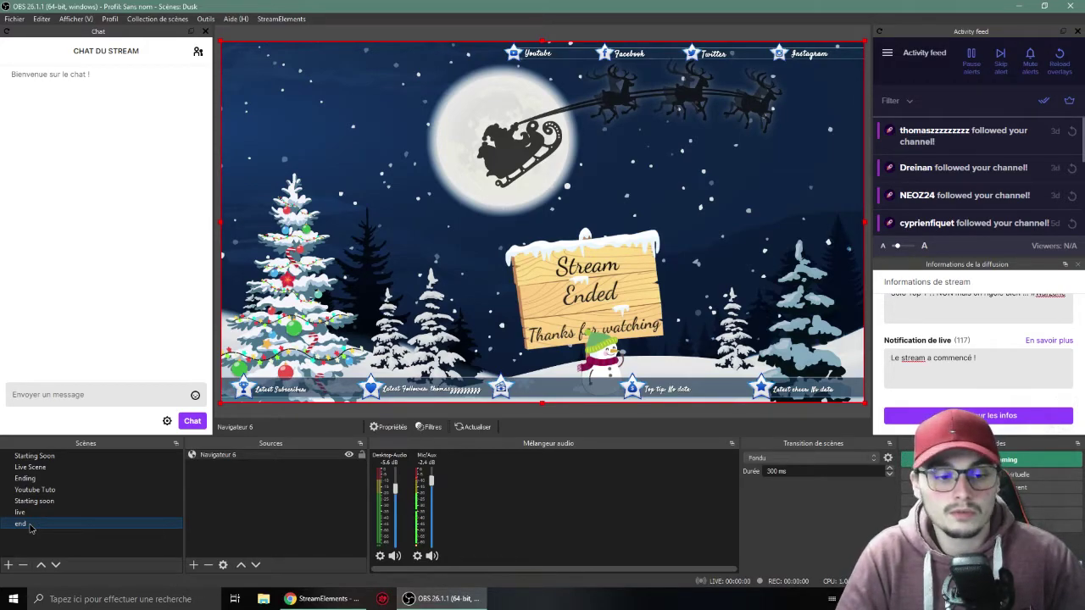
pyautogui.click(193, 564)
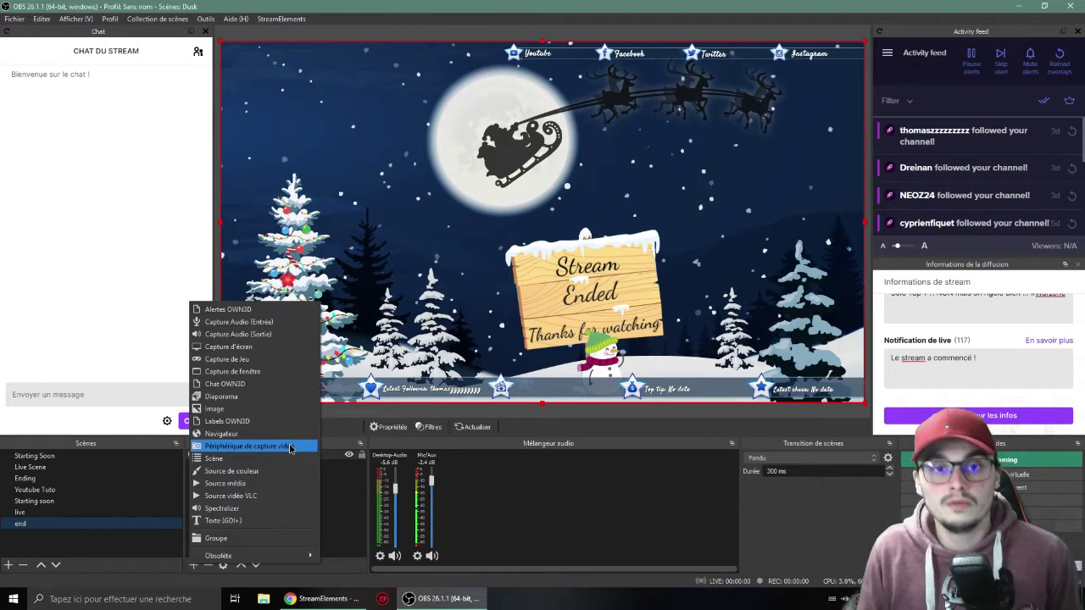
pyautogui.click(546, 521)
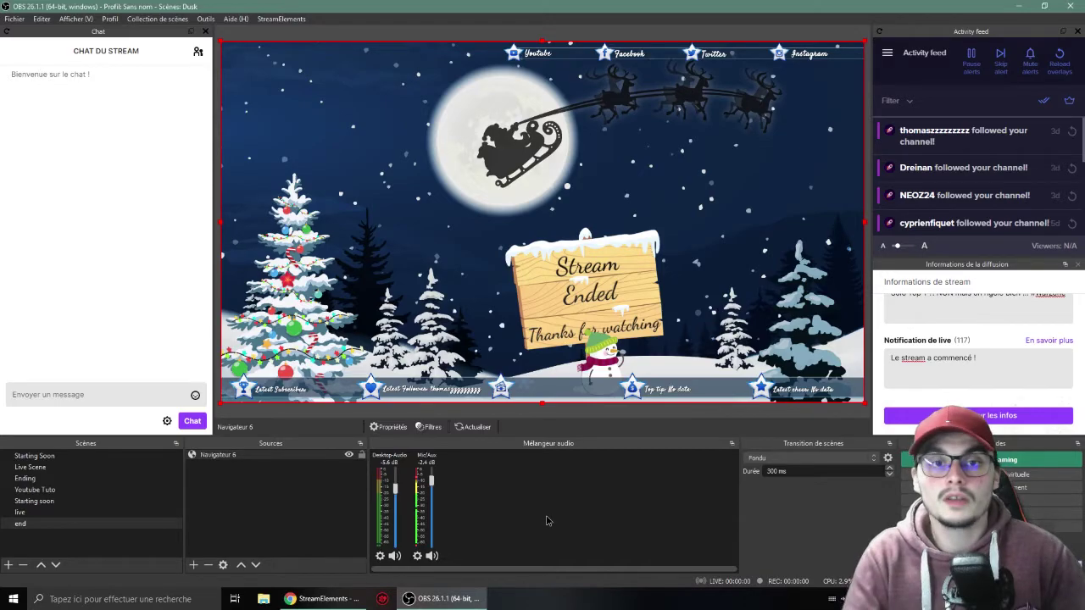
# - Review the title, live notification and category in the stream information
pyautogui.scroll(2, 929, 350)
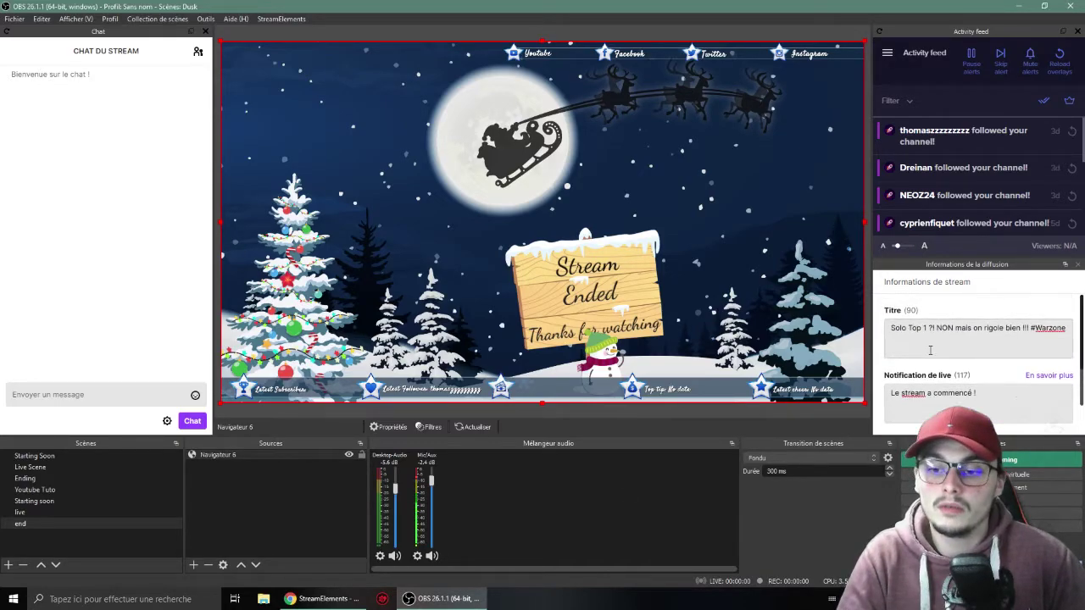
pyautogui.scroll(-3, 944, 347)
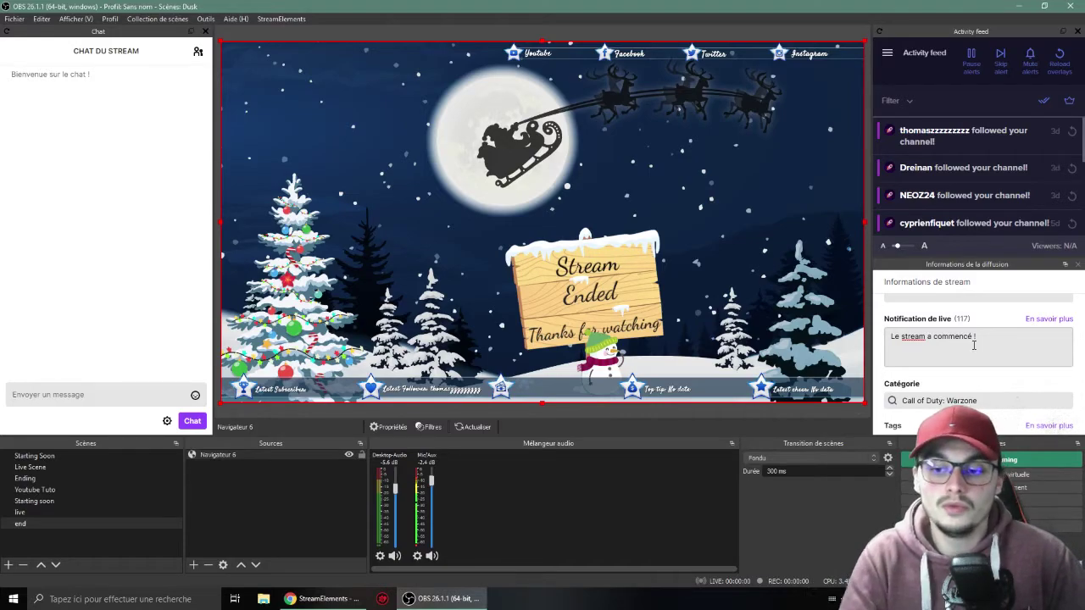
pyautogui.scroll(3, 966, 344)
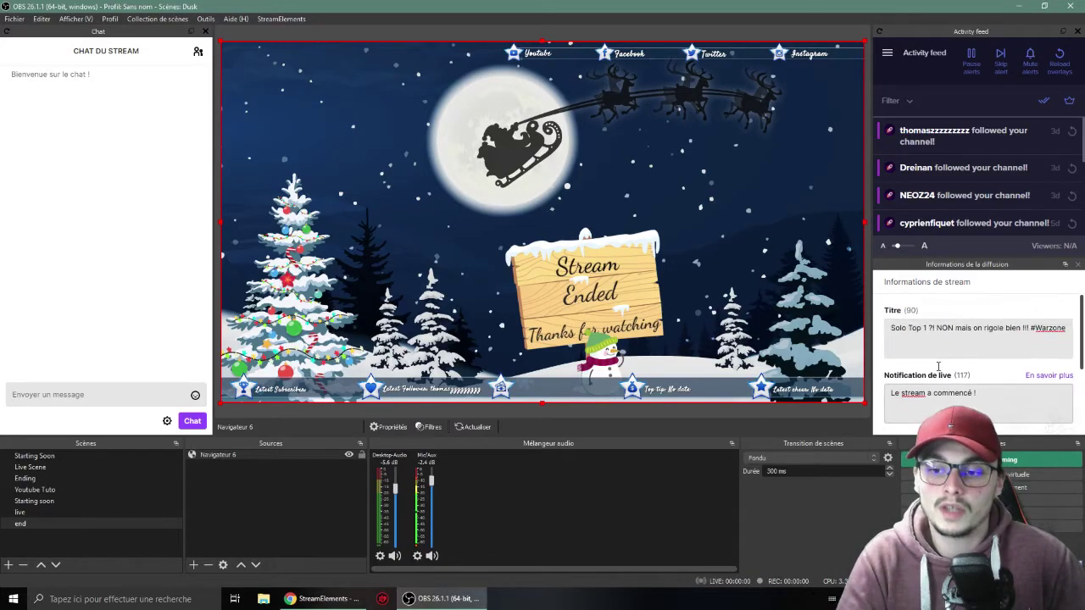